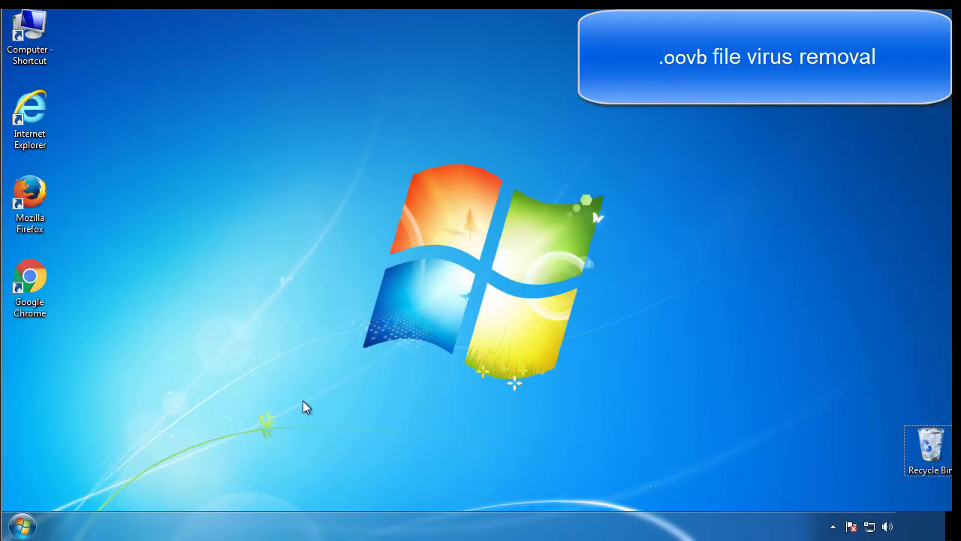
# - Enable Minimal safe boot in msconfig's Boot tab and apply it with OK
pyautogui.click(30, 524)
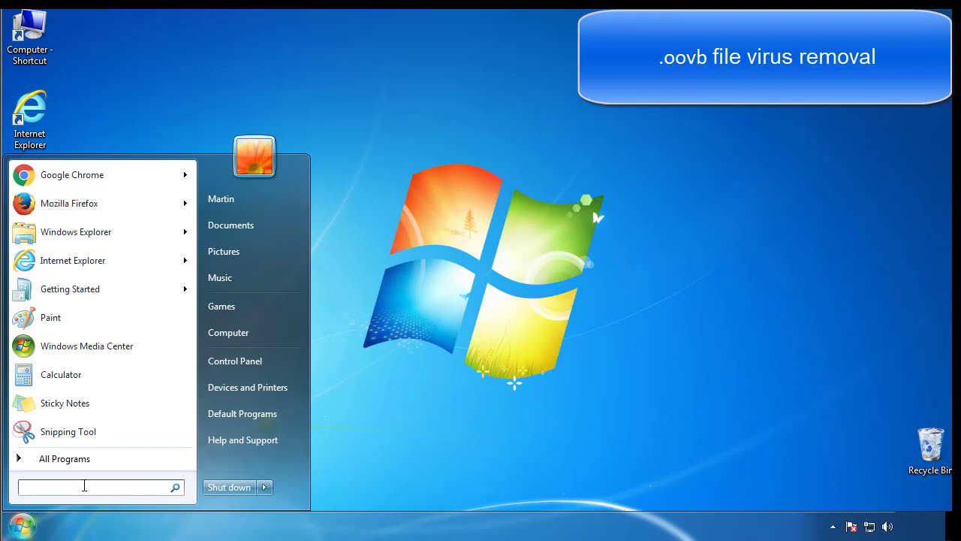
pyautogui.write('msconfig')
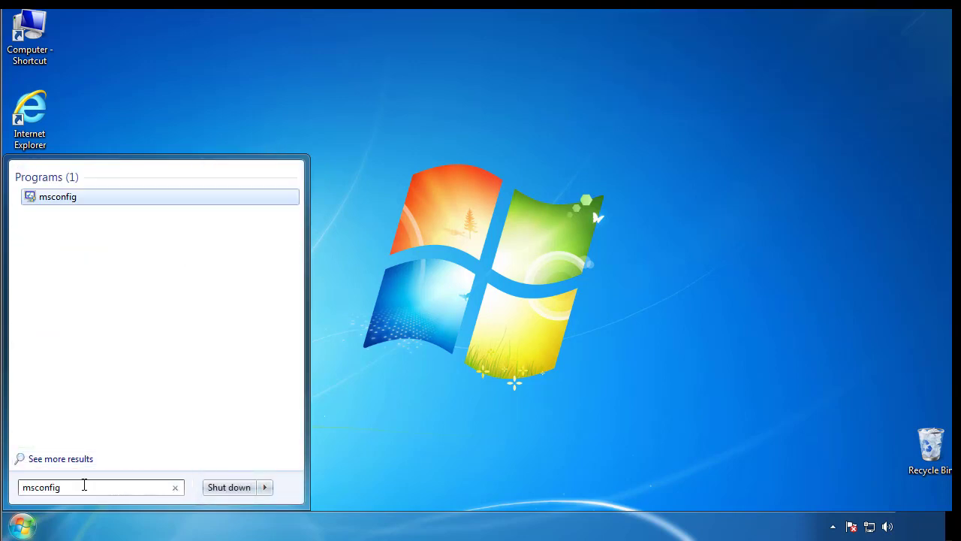
pyautogui.press('Return')
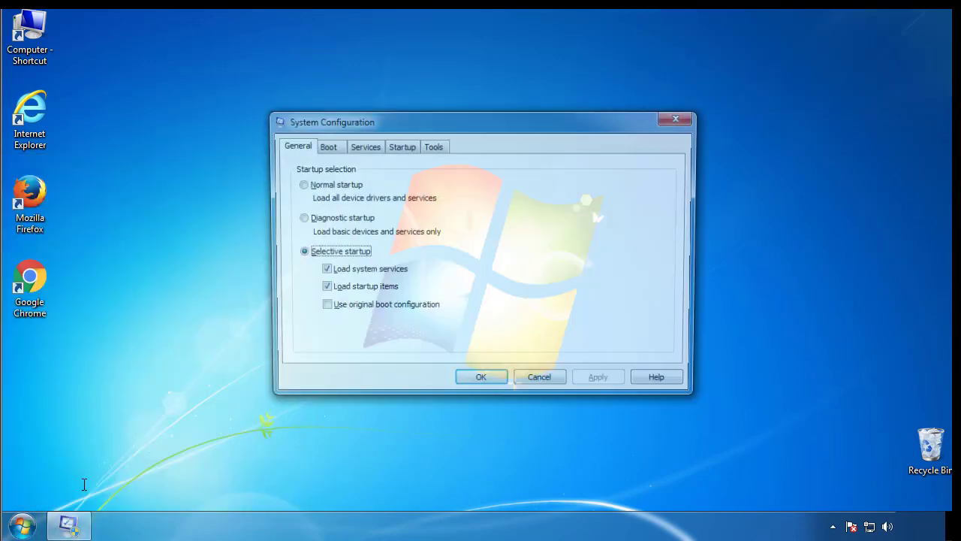
pyautogui.click(324, 147)
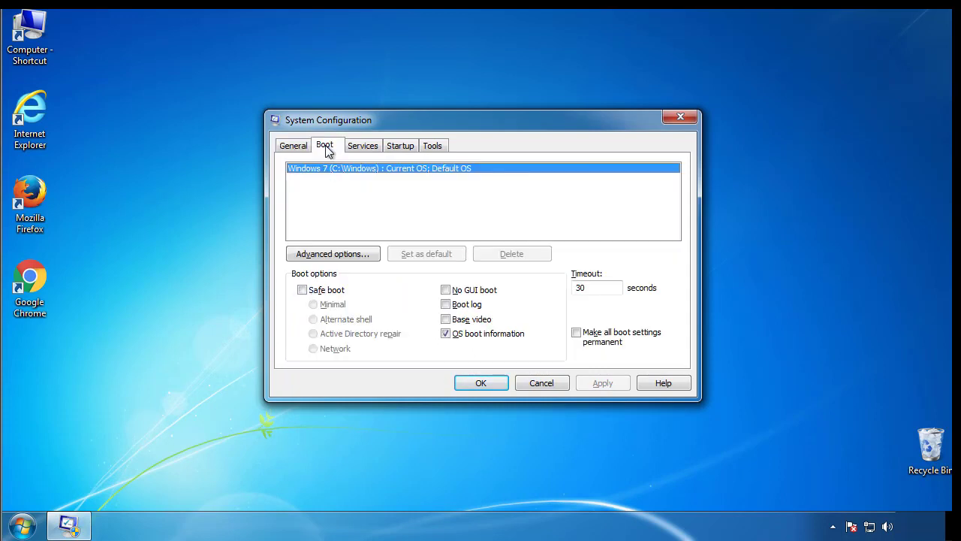
pyautogui.click(302, 289)
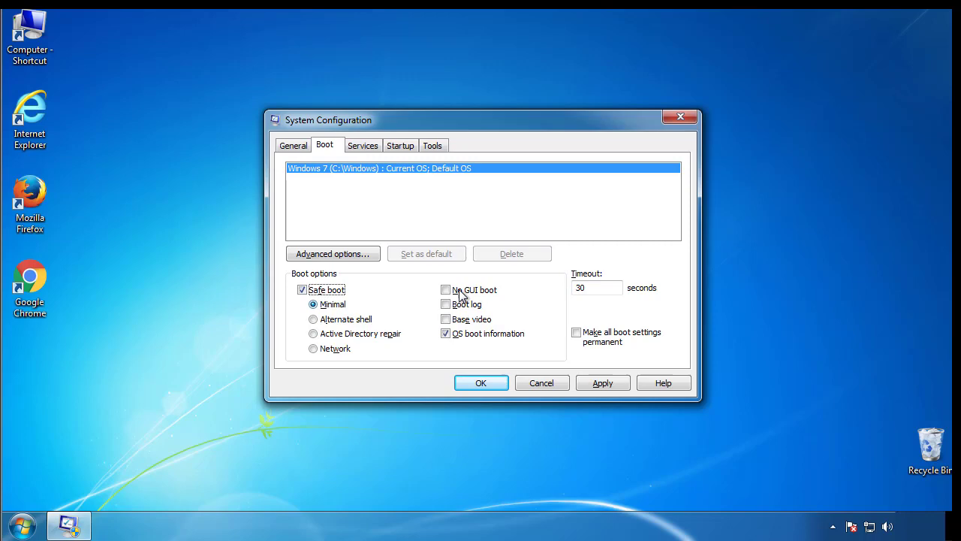
pyautogui.click(491, 386)
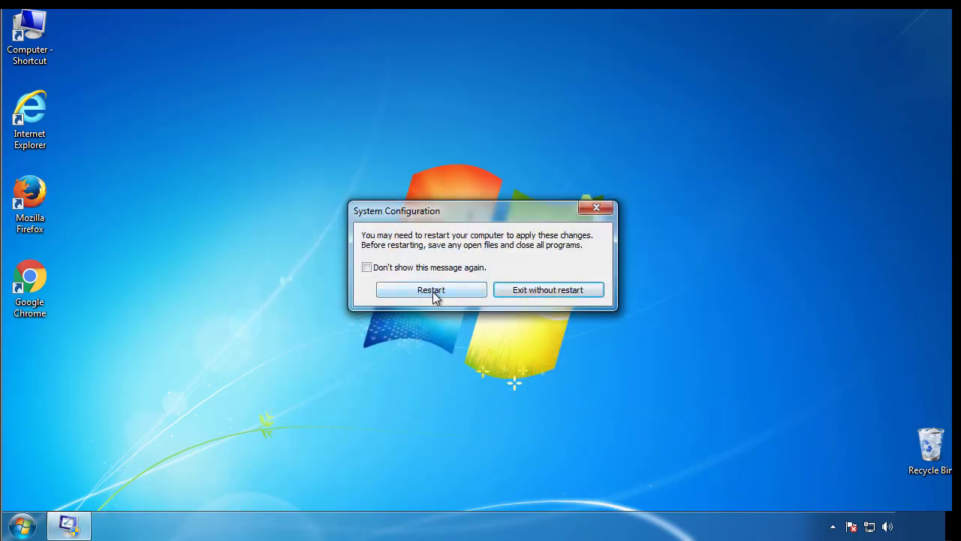
# - Restart into Safe Mode and set Folder Options to show hidden files, folders and drives
pyautogui.click(434, 291)
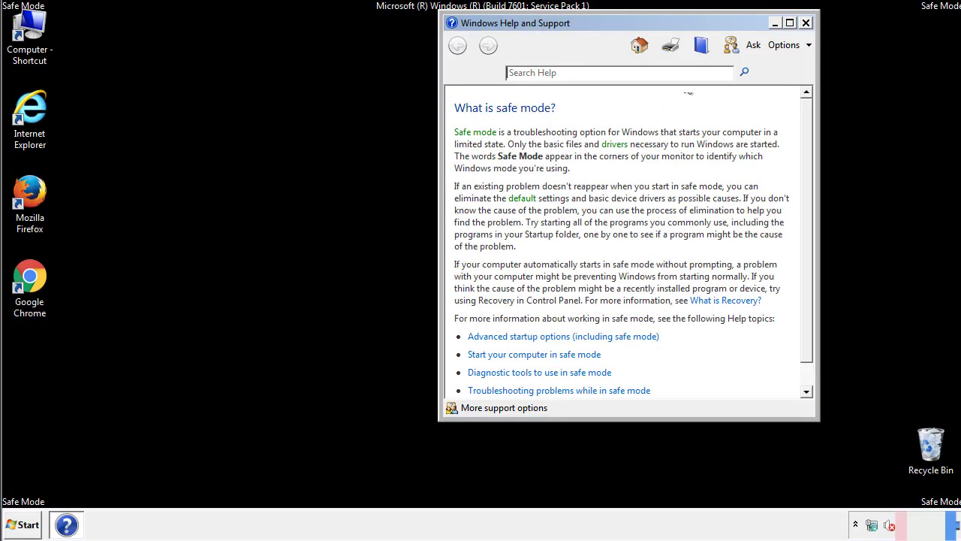
pyautogui.click(806, 22)
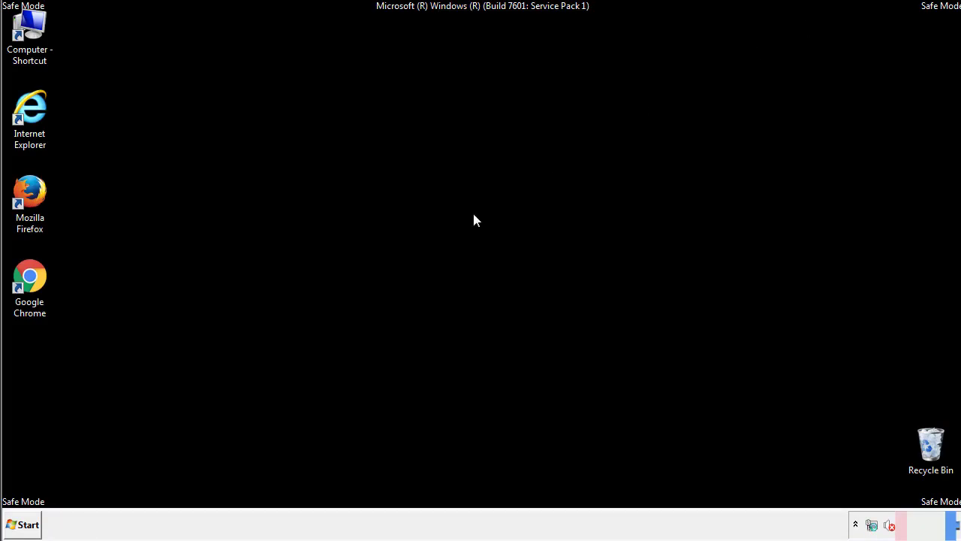
pyautogui.click(29, 524)
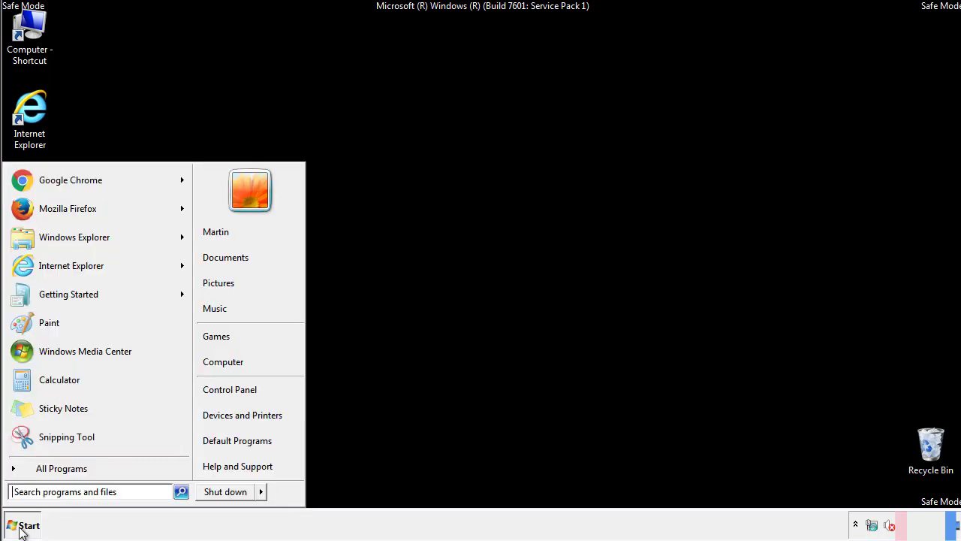
pyautogui.click(239, 387)
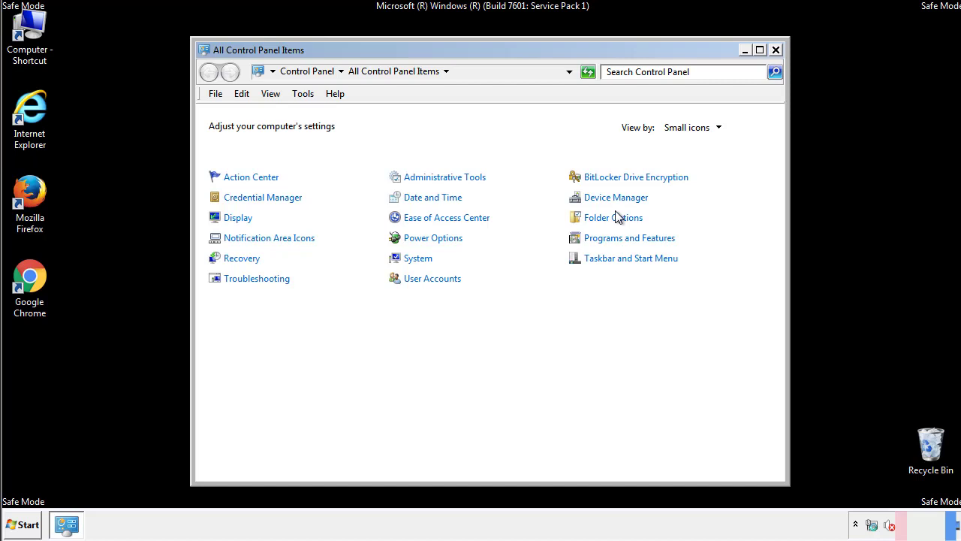
pyautogui.click(613, 218)
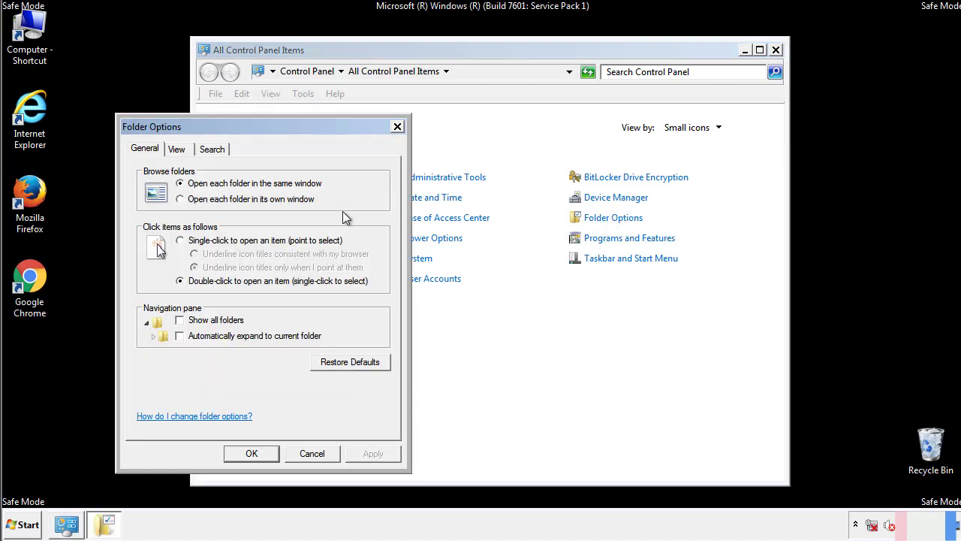
pyautogui.click(178, 150)
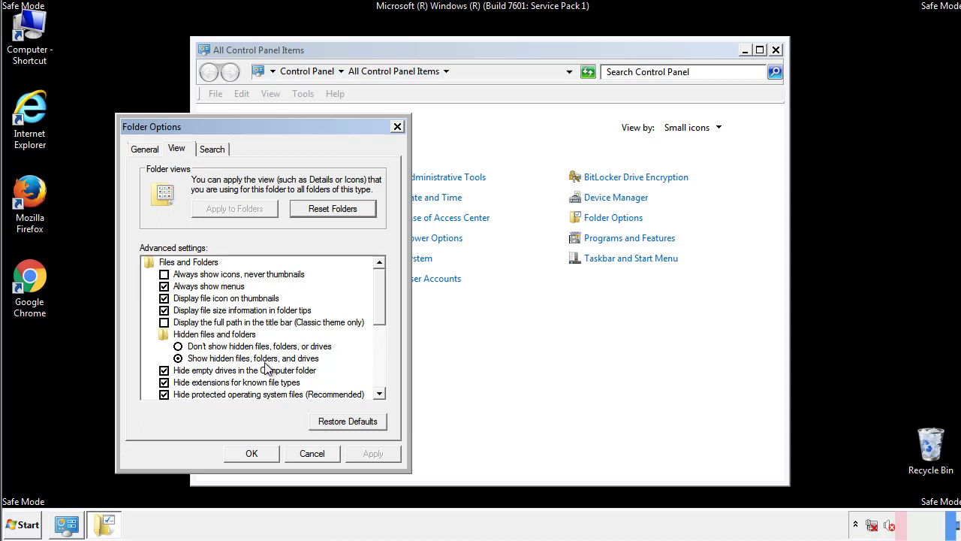
pyautogui.click(259, 452)
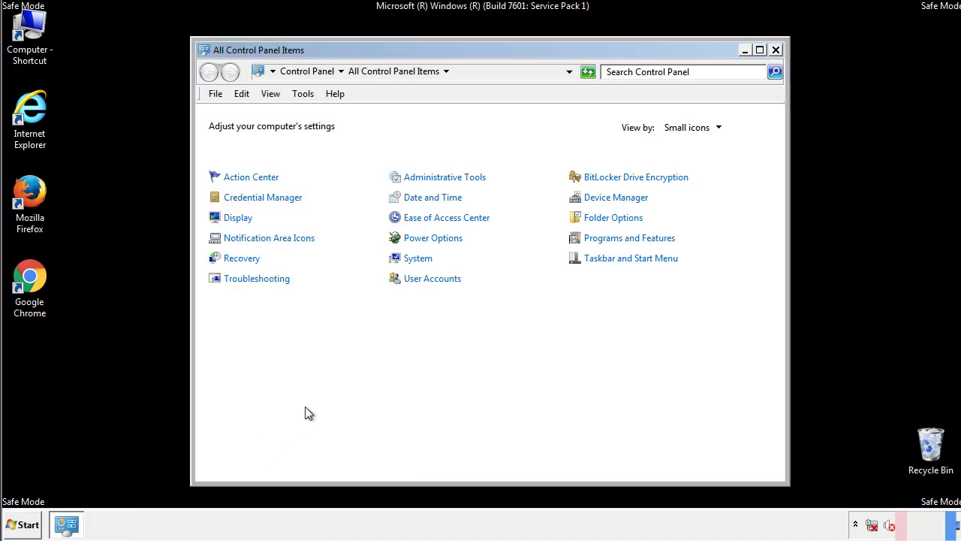
# - Browse to C:\Windows\System32\drivers\etc and open the hosts file, prompting for a program
pyautogui.click(776, 50)
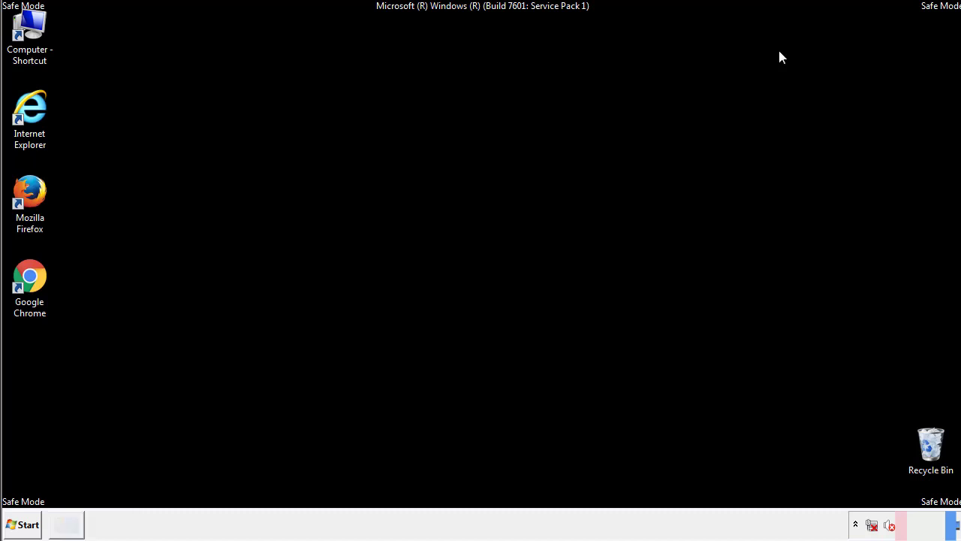
pyautogui.doubleClick(39, 27)
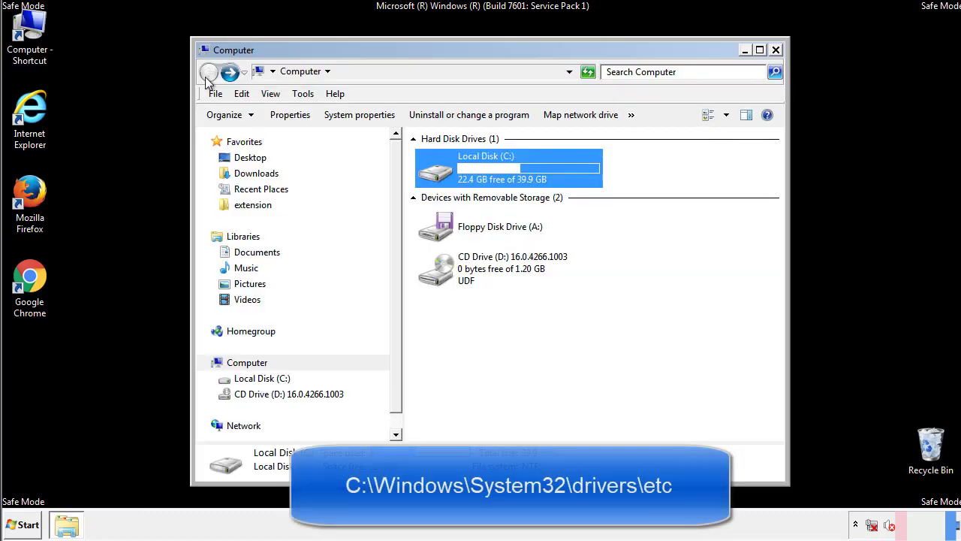
pyautogui.doubleClick(434, 169)
pyautogui.click(438, 277)
pyautogui.doubleClick(439, 277)
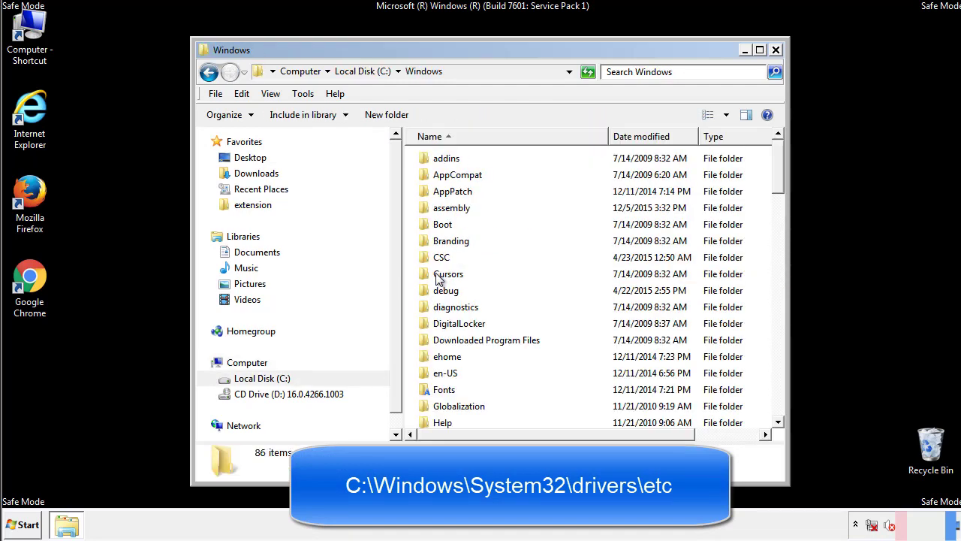
pyautogui.scroll(-2, 441, 338)
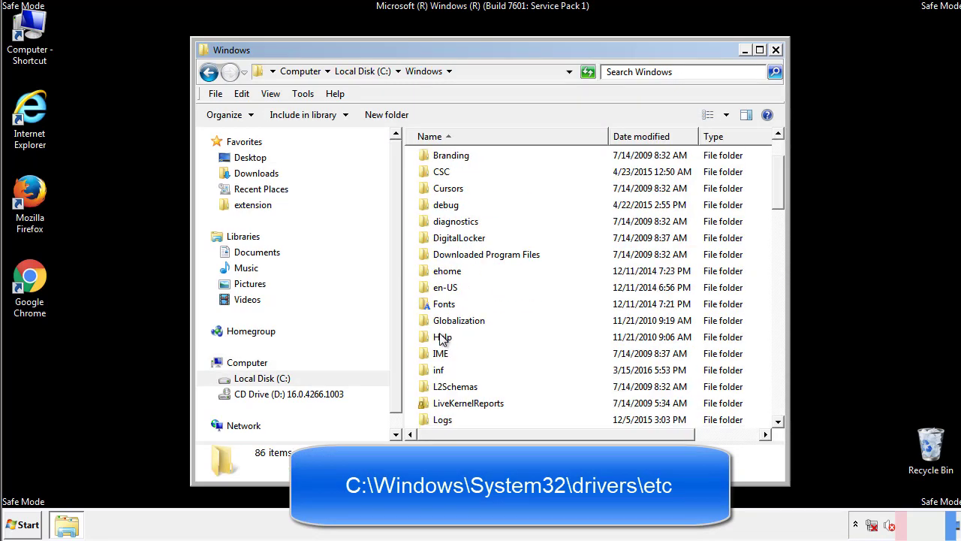
pyautogui.scroll(-7, 441, 339)
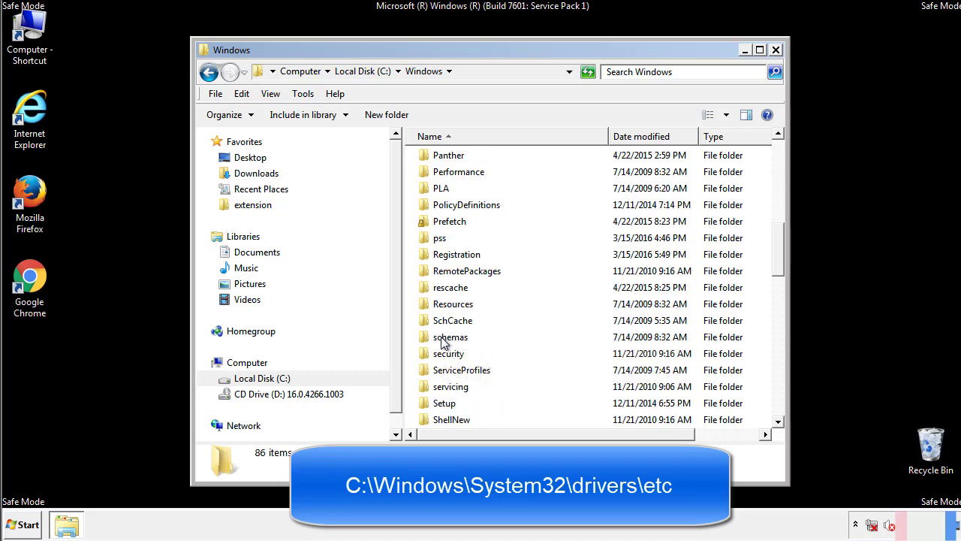
pyautogui.scroll(-2, 443, 339)
pyautogui.doubleClick(454, 386)
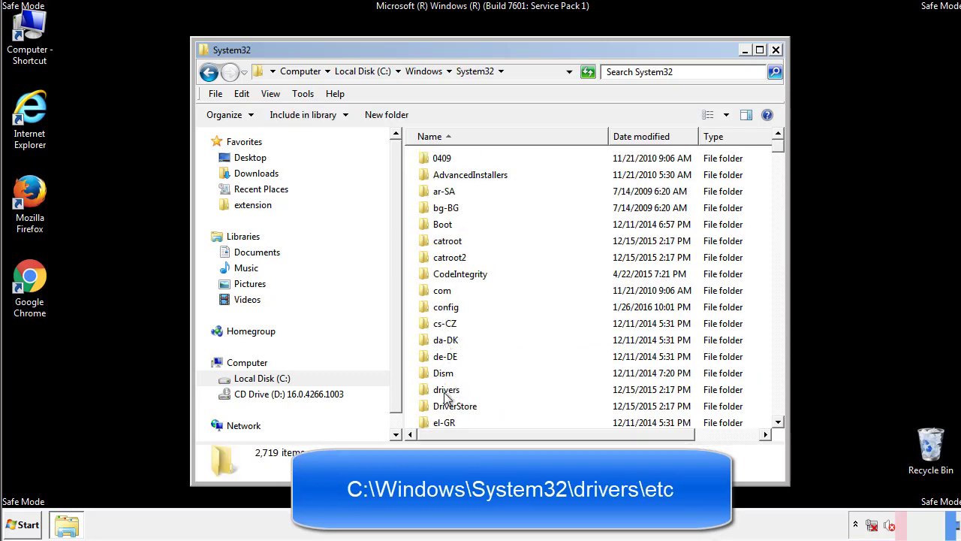
pyautogui.doubleClick(446, 390)
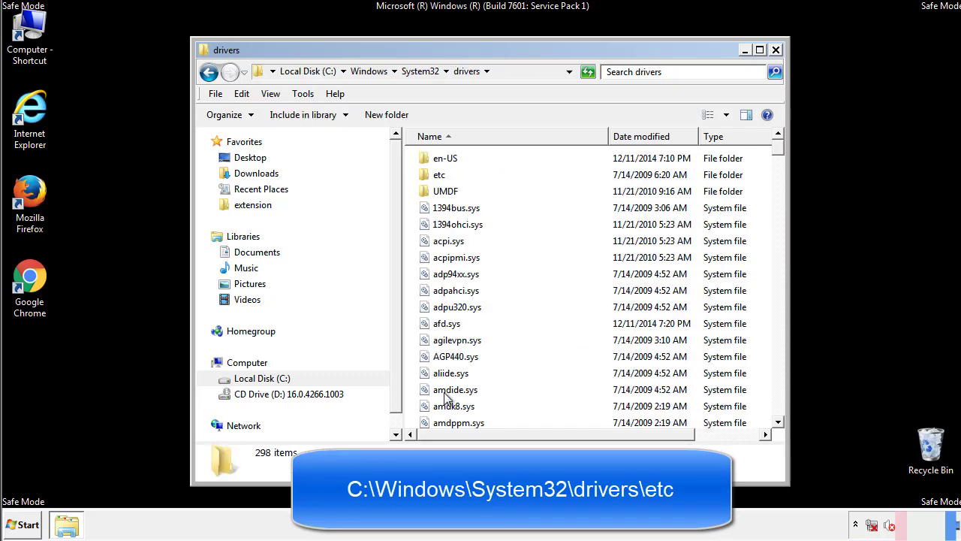
pyautogui.doubleClick(431, 181)
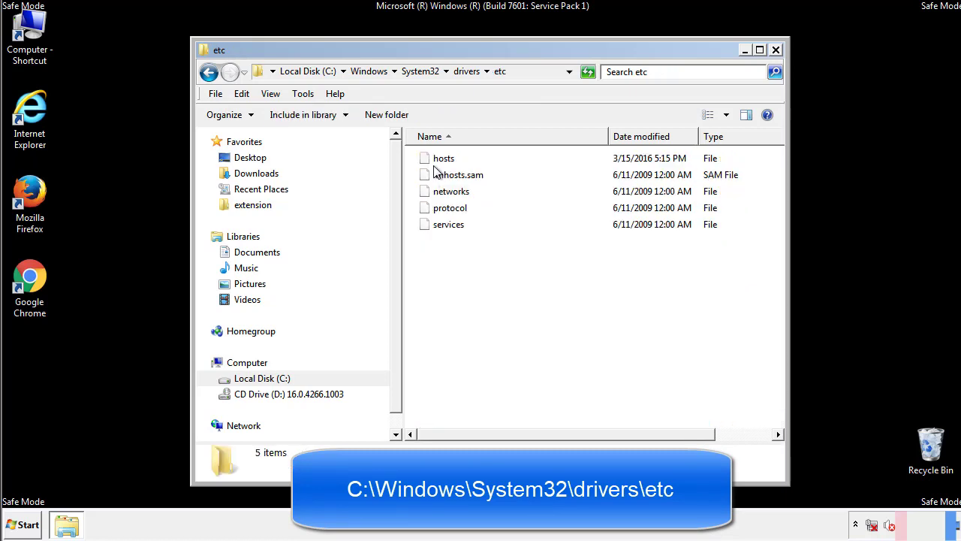
pyautogui.doubleClick(437, 159)
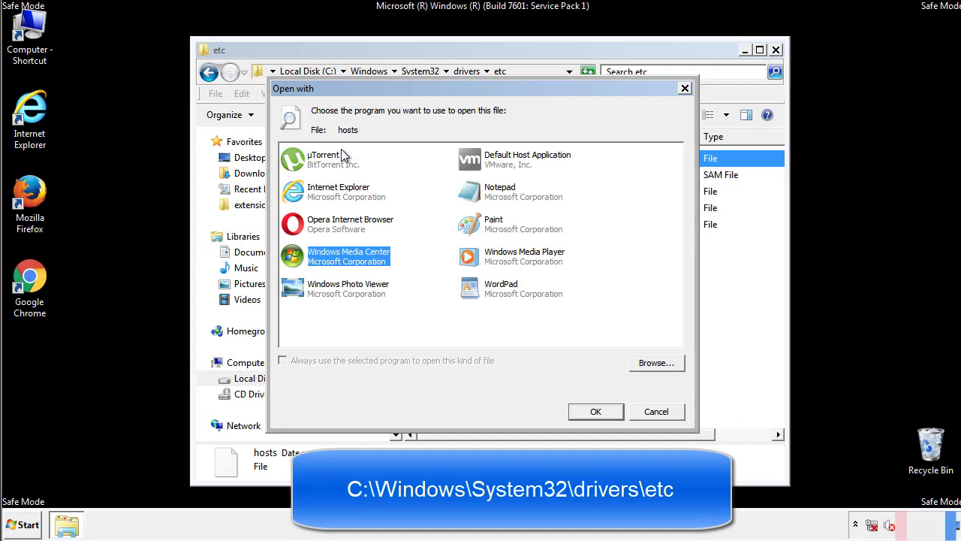
# - Open hosts in Notepad and delete the four suspicious host entries
pyautogui.click(486, 197)
pyautogui.click(595, 411)
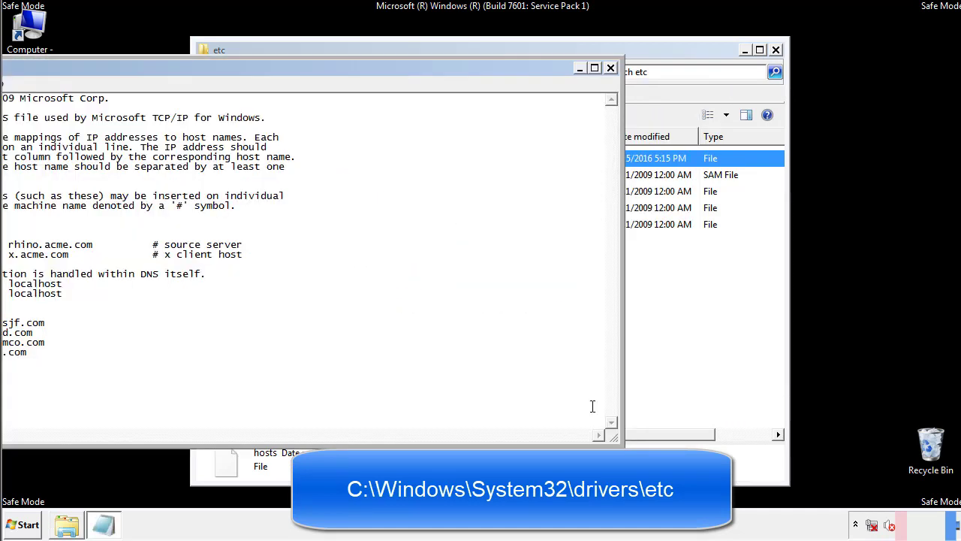
pyautogui.moveTo(392, 68); pyautogui.dragTo(611, 83)
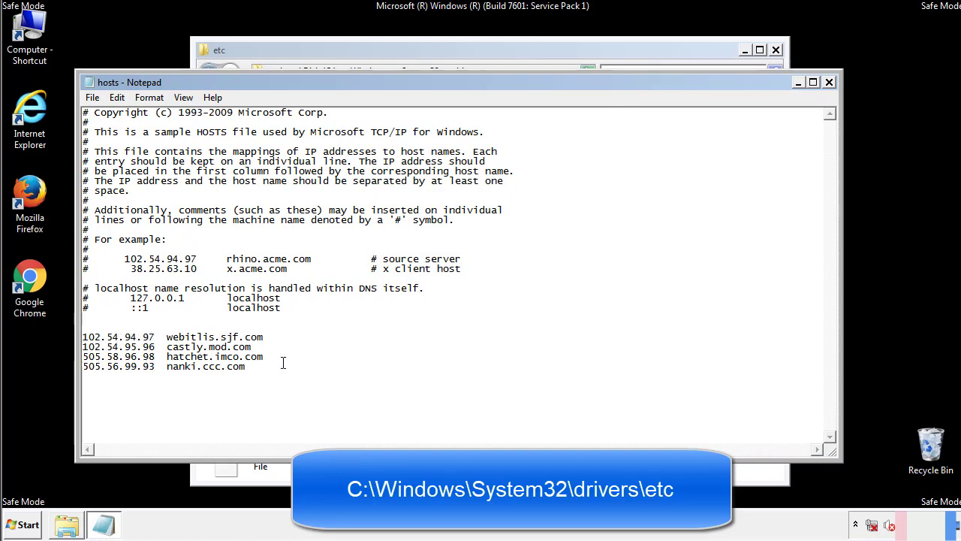
pyautogui.moveTo(268, 368); pyautogui.dragTo(82, 336)
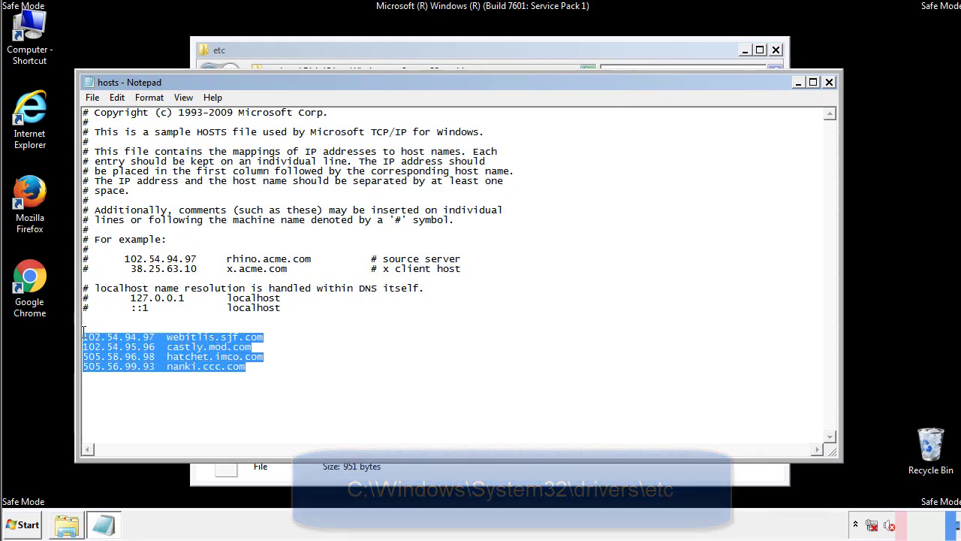
pyautogui.press('Delete')
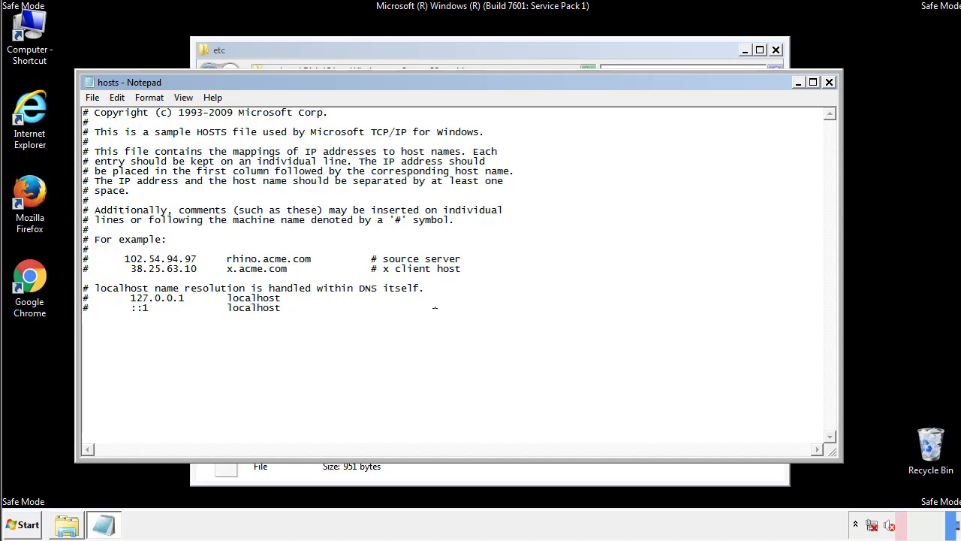
# - Save the edited hosts file while closing Notepad, then close the etc folder
pyautogui.click(829, 82)
pyautogui.click(427, 272)
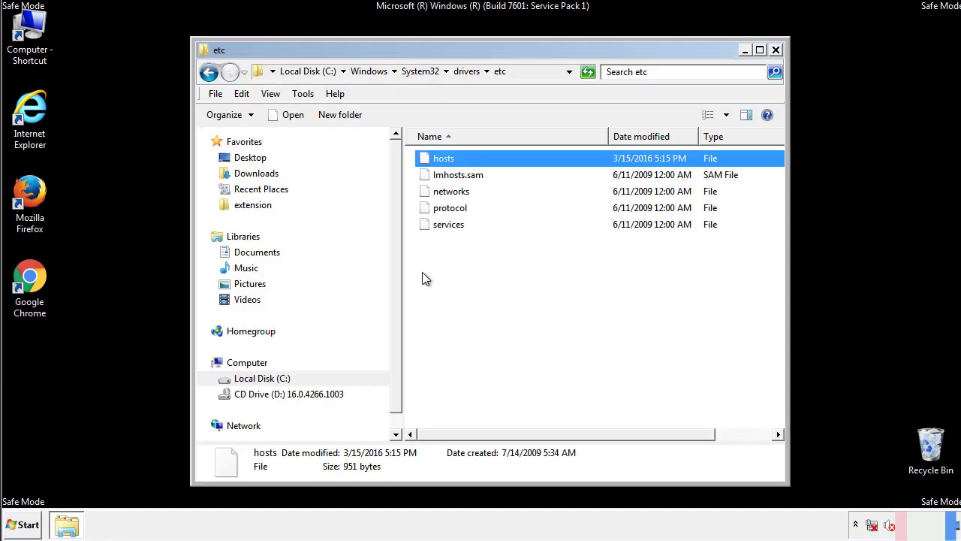
pyautogui.click(422, 280)
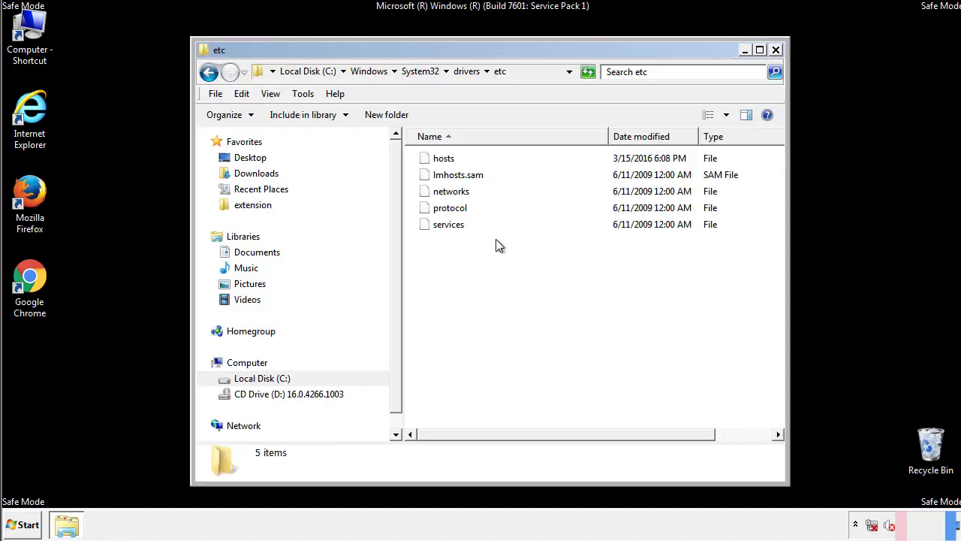
pyautogui.click(775, 49)
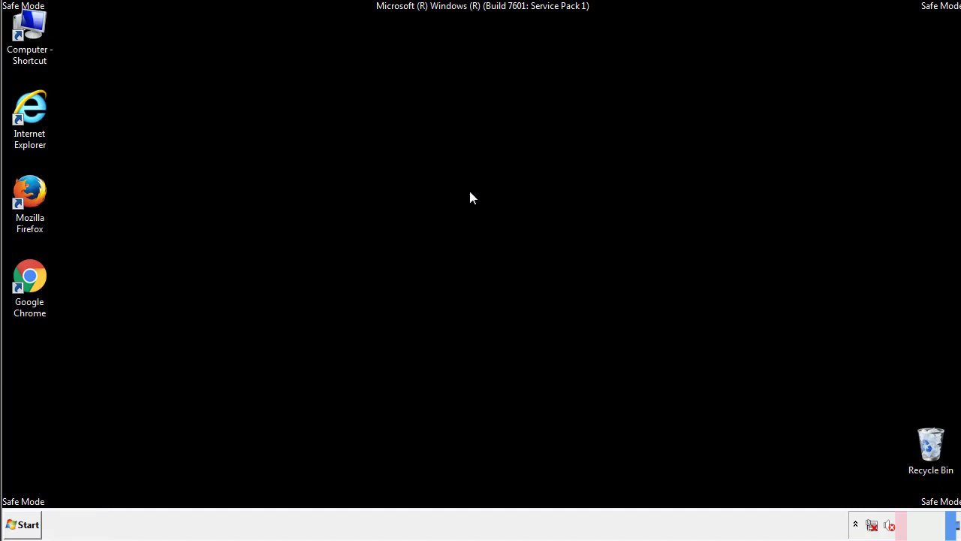
# - Open the Startup folder from the All Programs list
pyautogui.click(23, 524)
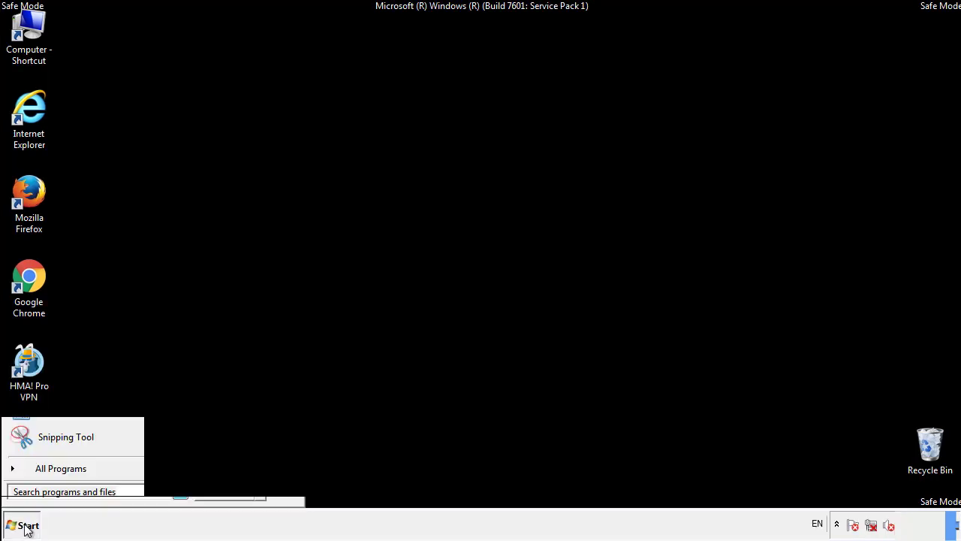
pyautogui.click(43, 468)
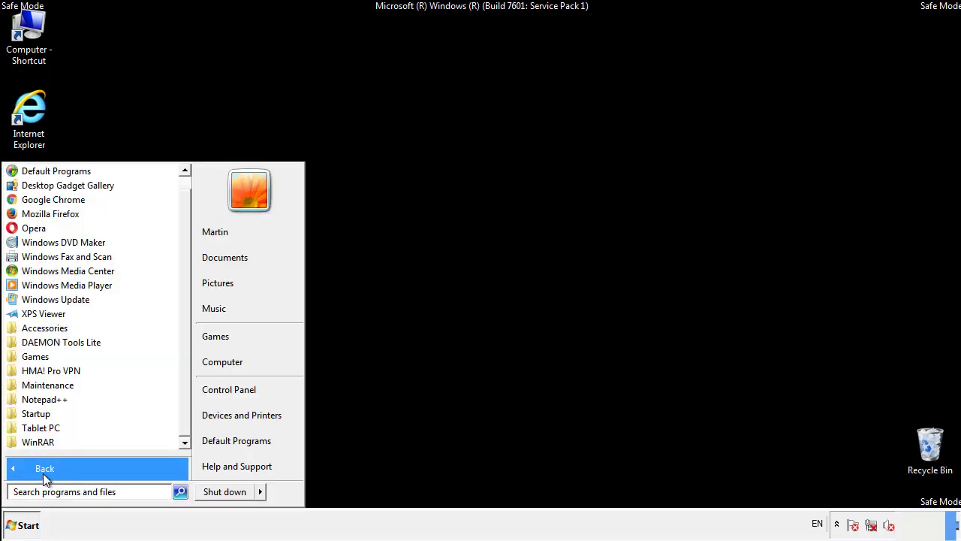
pyautogui.rightClick(39, 415)
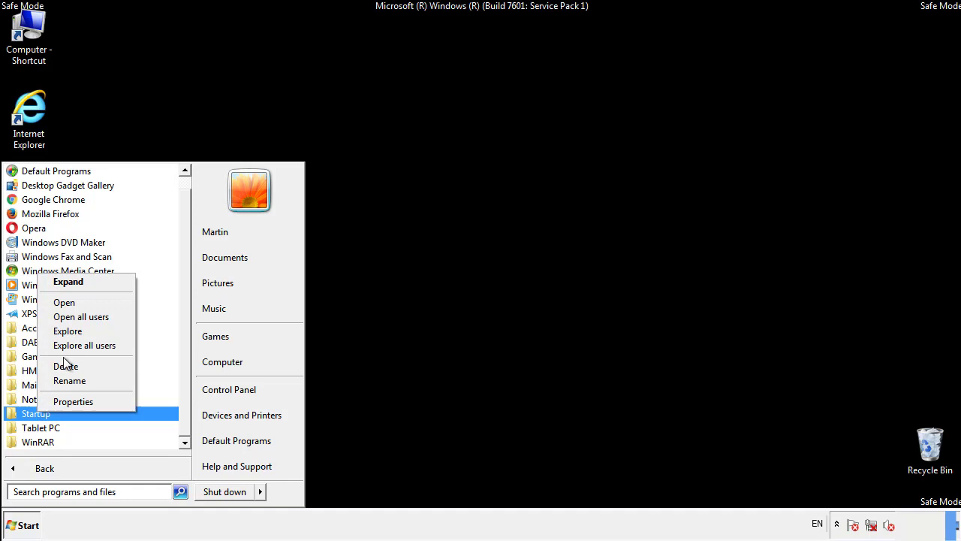
pyautogui.click(72, 302)
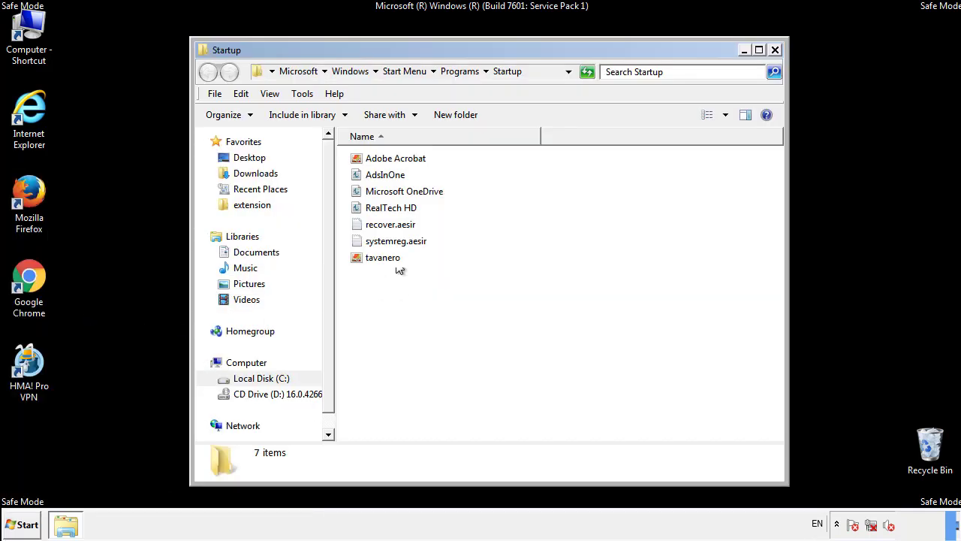
# - Delete AdsInOne, recover.aesir, systemreg.aesir and tavanero from Startup, then search Start for regedit
pyautogui.click(392, 177)
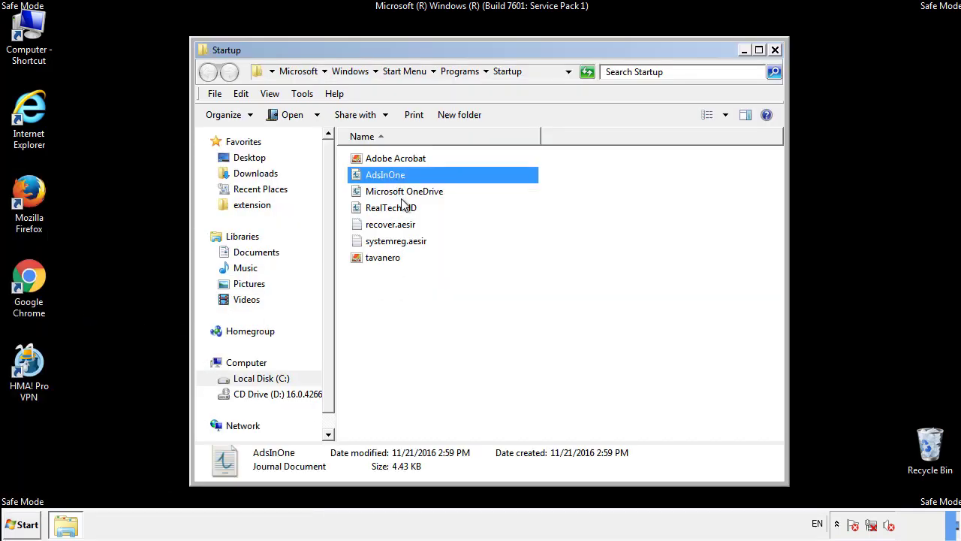
pyautogui.keyDown('ctrl'); pyautogui.click(390, 223); pyautogui.keyUp('ctrl')
pyautogui.keyDown('ctrl'); pyautogui.click(398, 241); pyautogui.keyUp('ctrl')
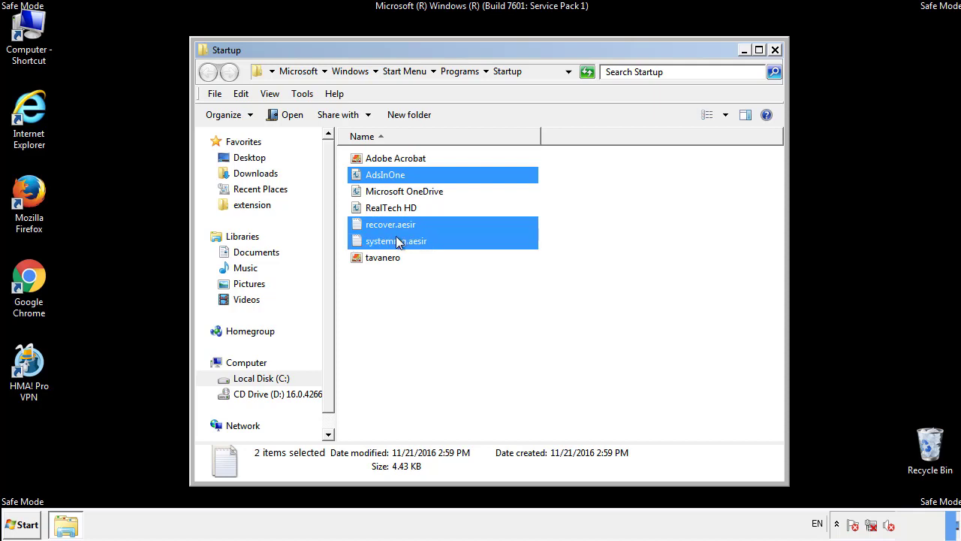
pyautogui.keyDown('ctrl'); pyautogui.click(383, 256); pyautogui.keyUp('ctrl')
pyautogui.rightClick(380, 258)
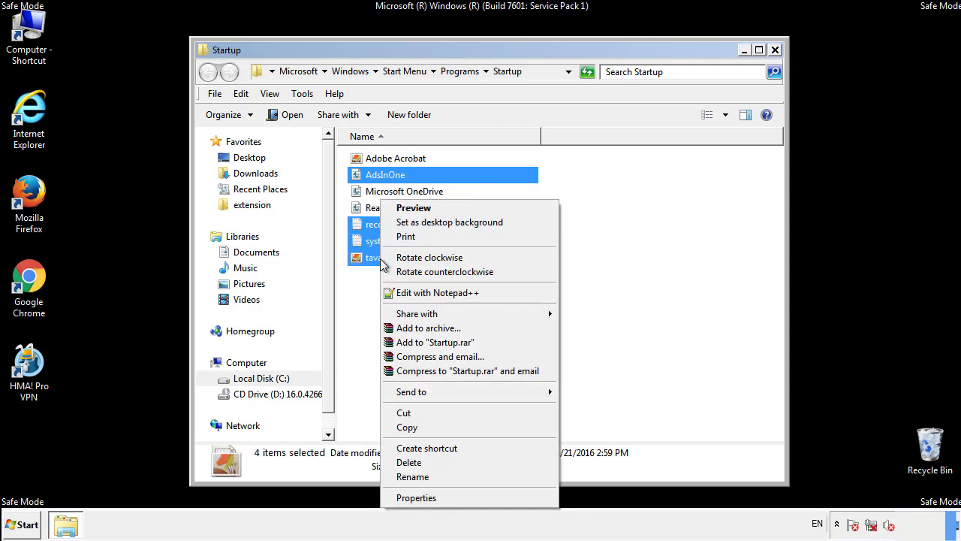
pyautogui.click(403, 462)
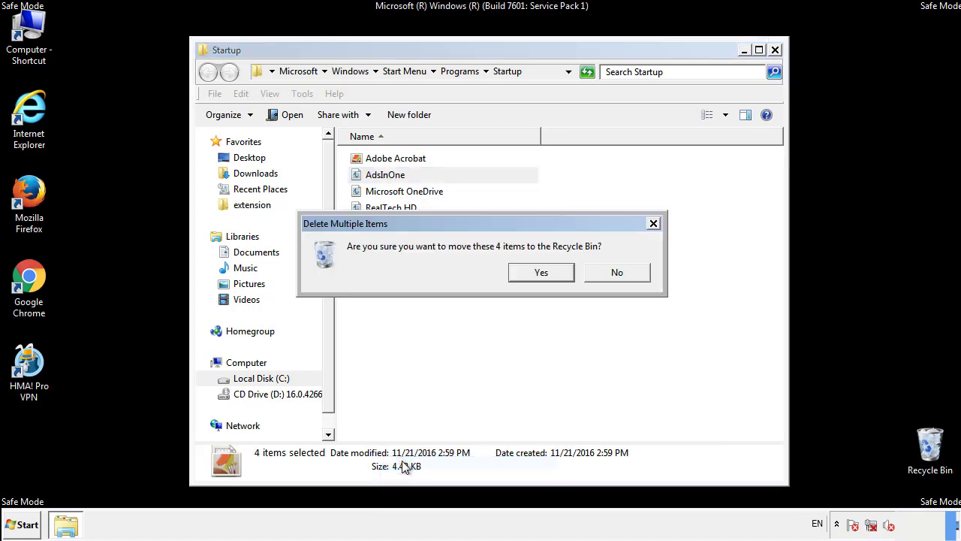
pyautogui.click(534, 274)
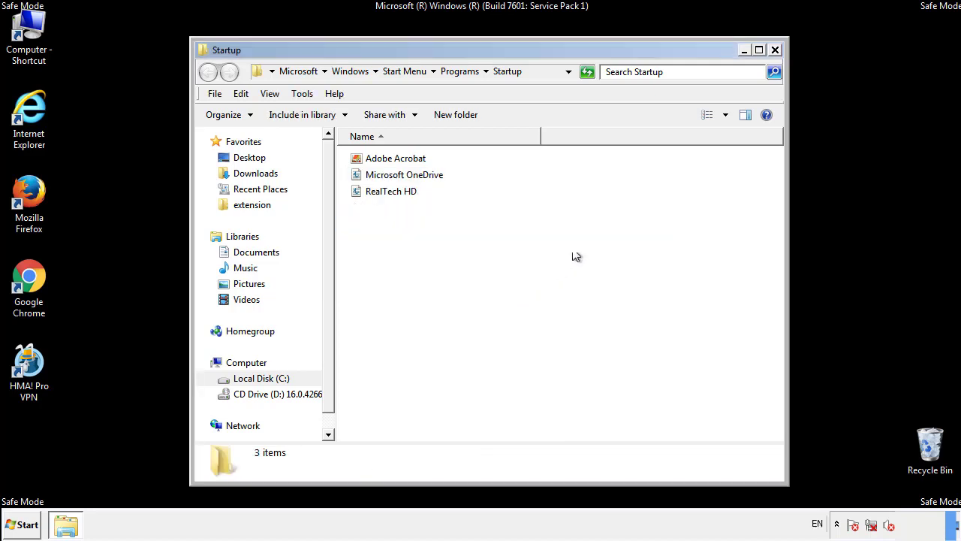
pyautogui.click(775, 51)
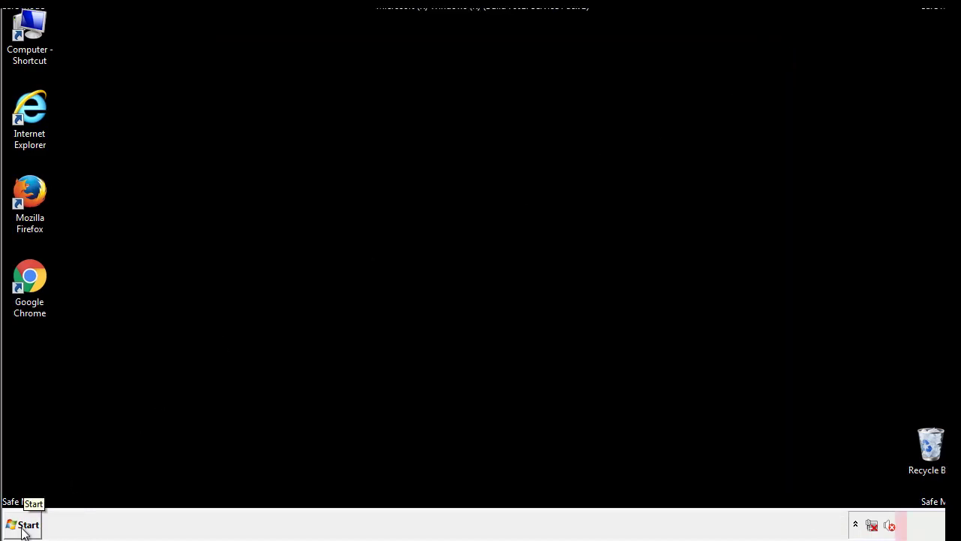
pyautogui.click(23, 526)
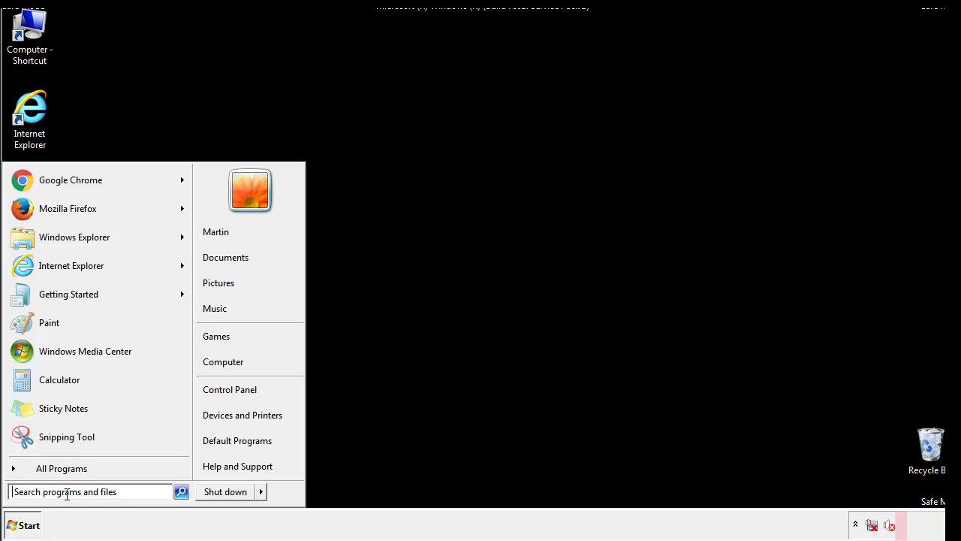
pyautogui.write('reged')
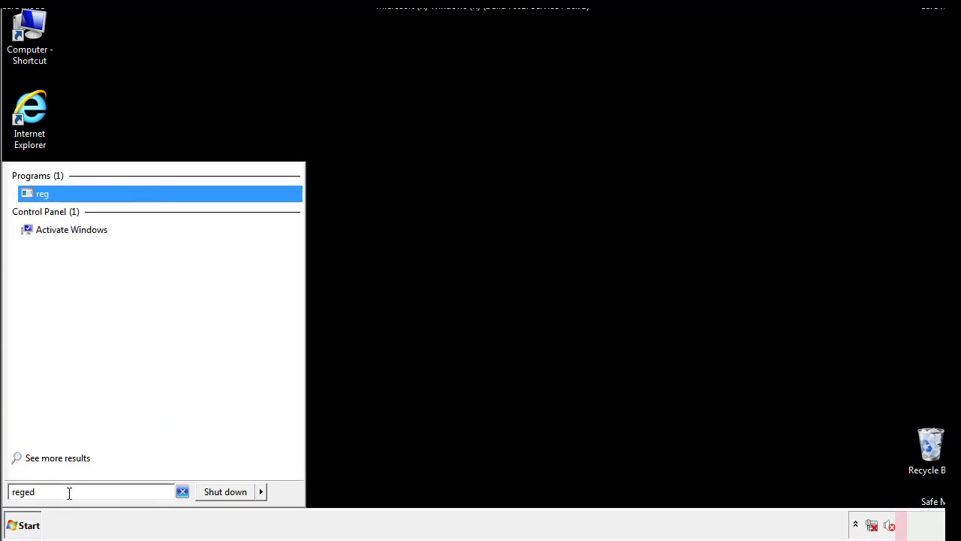
pyautogui.write('it')
# - Launch regedit and expand HKEY_LOCAL_MACHINE\SOFTWARE\Microsoft\Windows\CurrentVersion
pyautogui.press('Return')
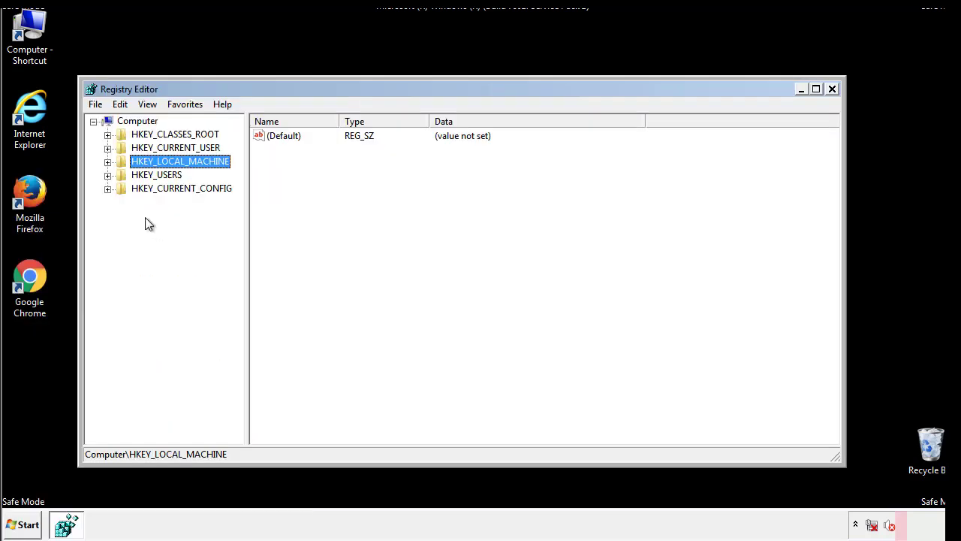
pyautogui.click(107, 162)
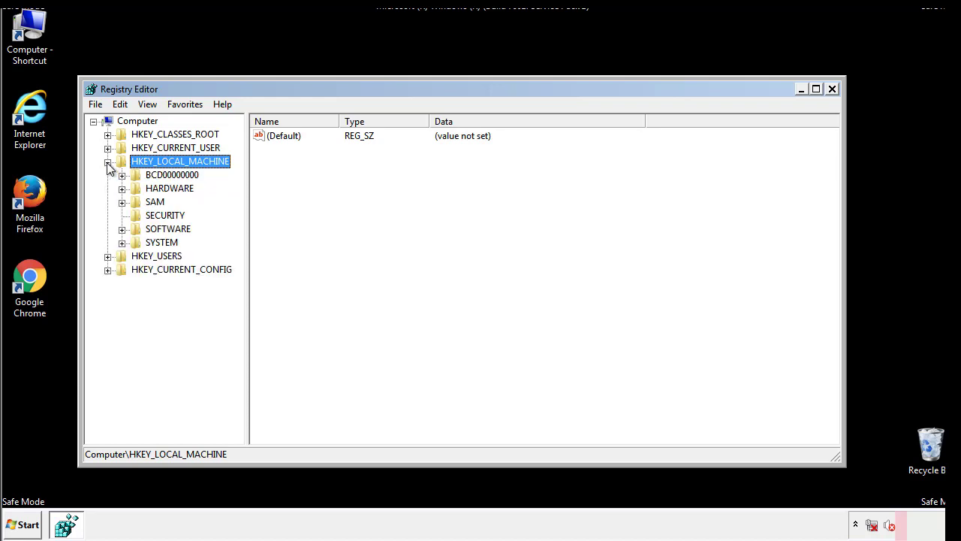
pyautogui.click(121, 229)
pyautogui.scroll(-1, 237, 221)
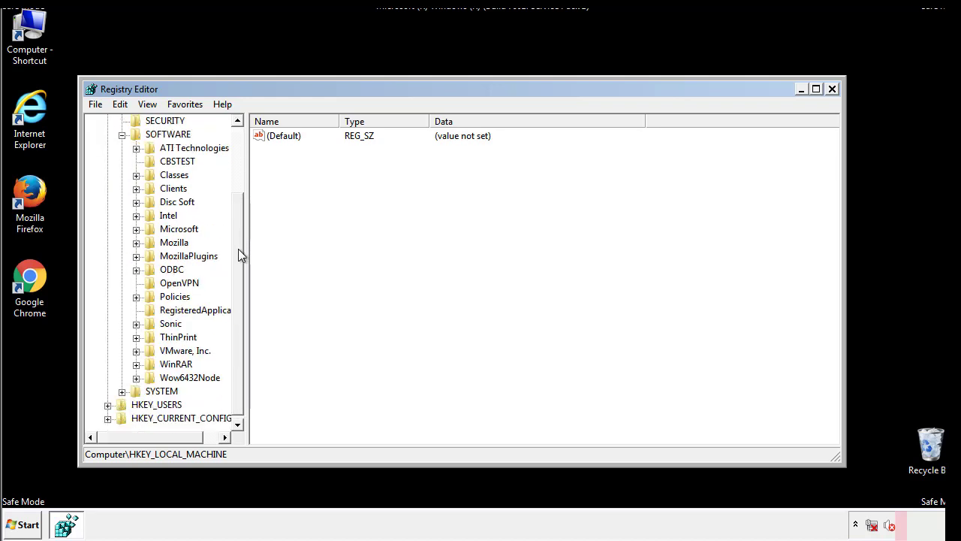
pyautogui.click(136, 229)
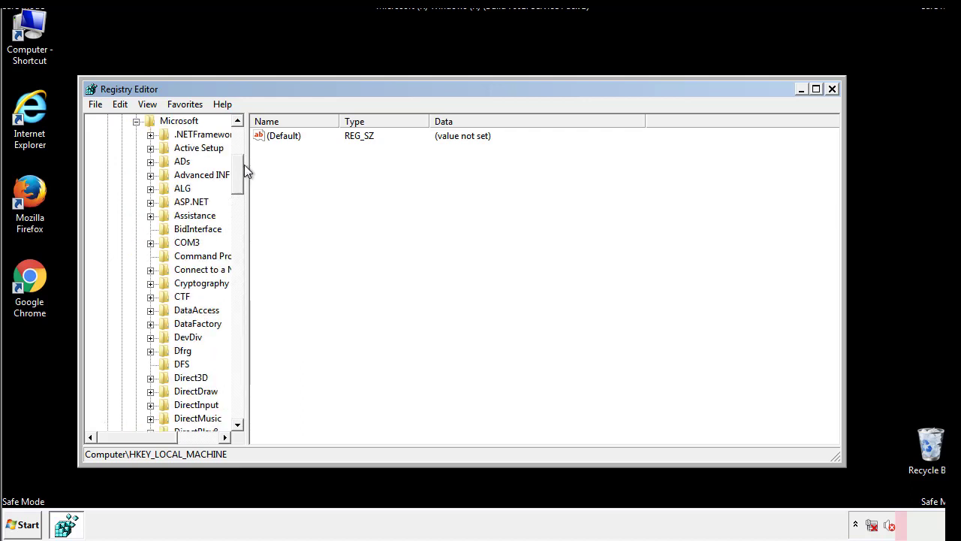
pyautogui.moveTo(236, 184); pyautogui.dragTo(236, 389)
pyautogui.click(151, 231)
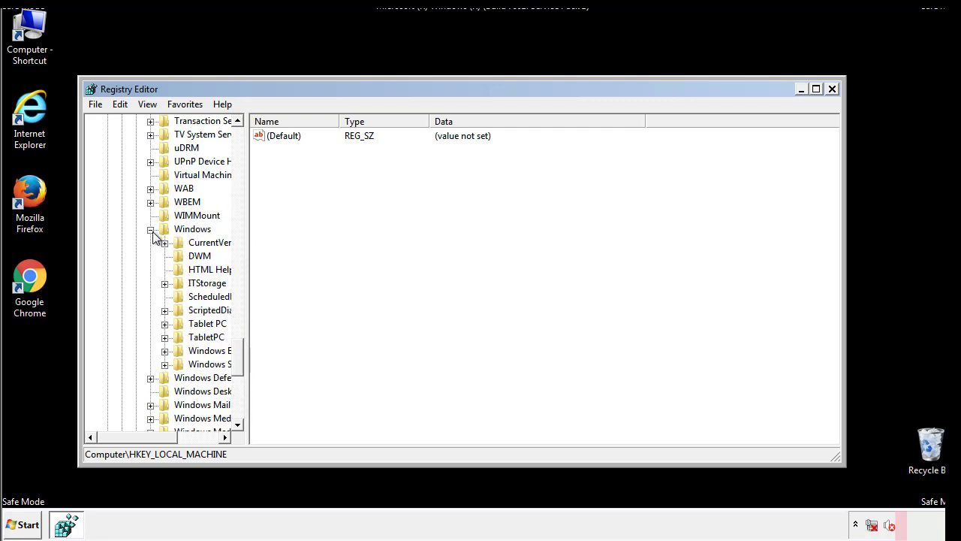
pyautogui.moveTo(132, 438); pyautogui.dragTo(153, 441)
pyautogui.click(124, 243)
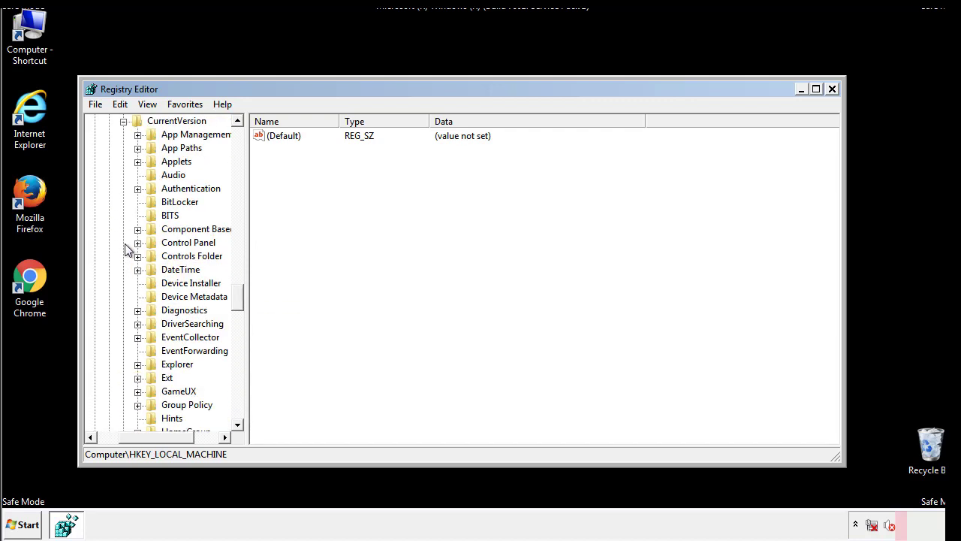
pyautogui.moveTo(244, 297); pyautogui.dragTo(237, 347)
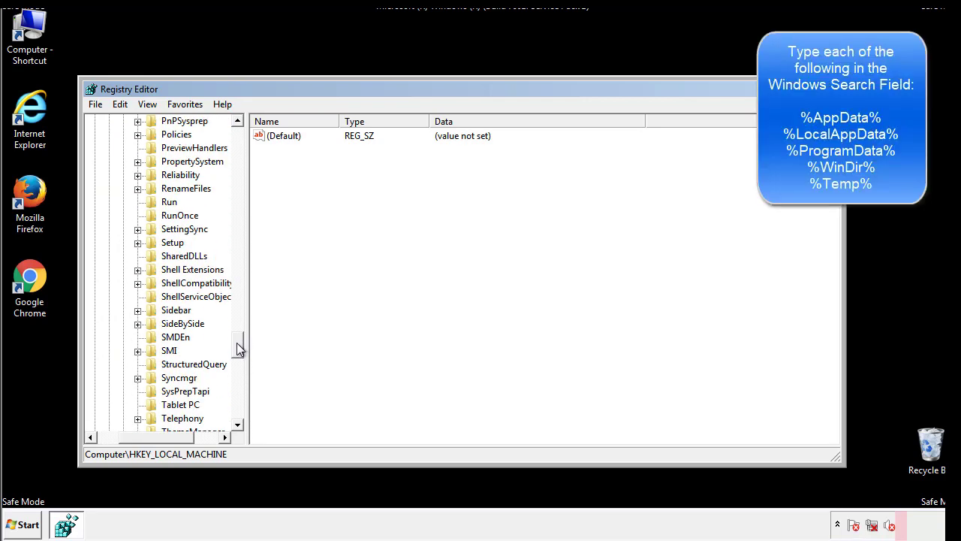
# - Delete the tappi.loc value from the HKLM CurrentVersion Run key
pyautogui.click(158, 203)
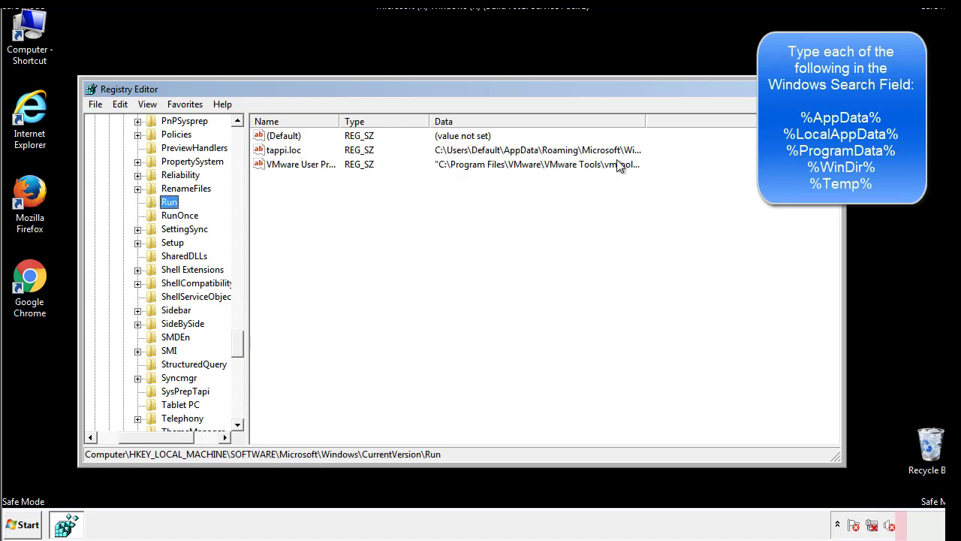
pyautogui.click(285, 154)
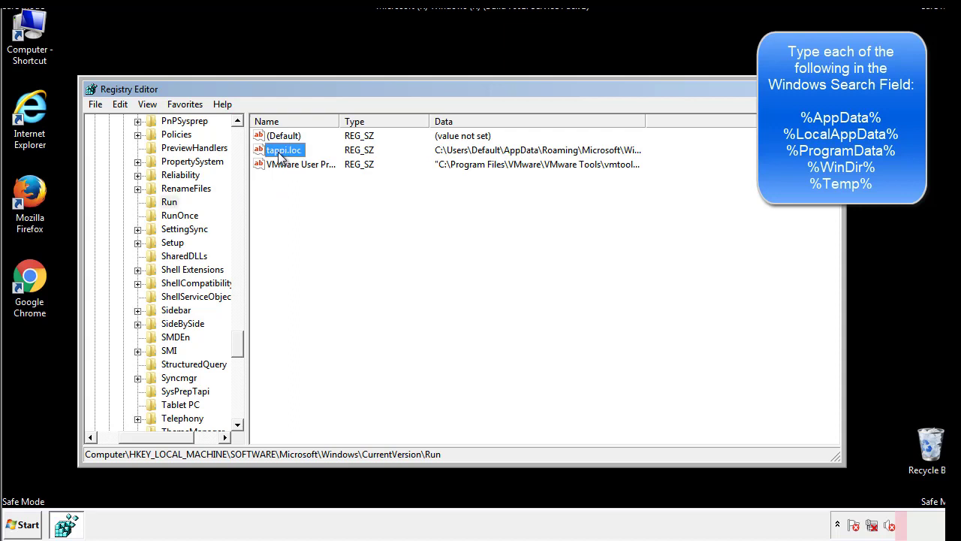
pyautogui.rightClick(278, 153)
pyautogui.click(300, 195)
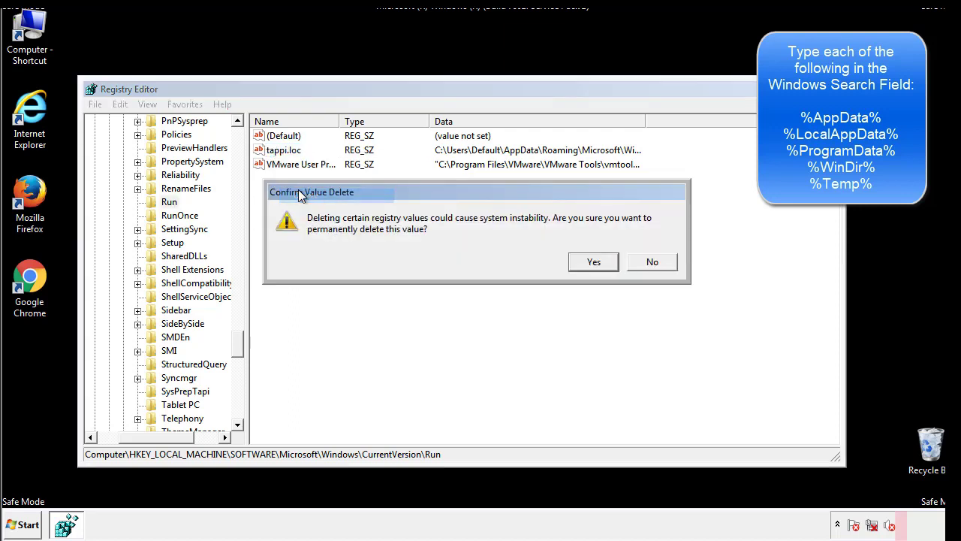
pyautogui.click(584, 265)
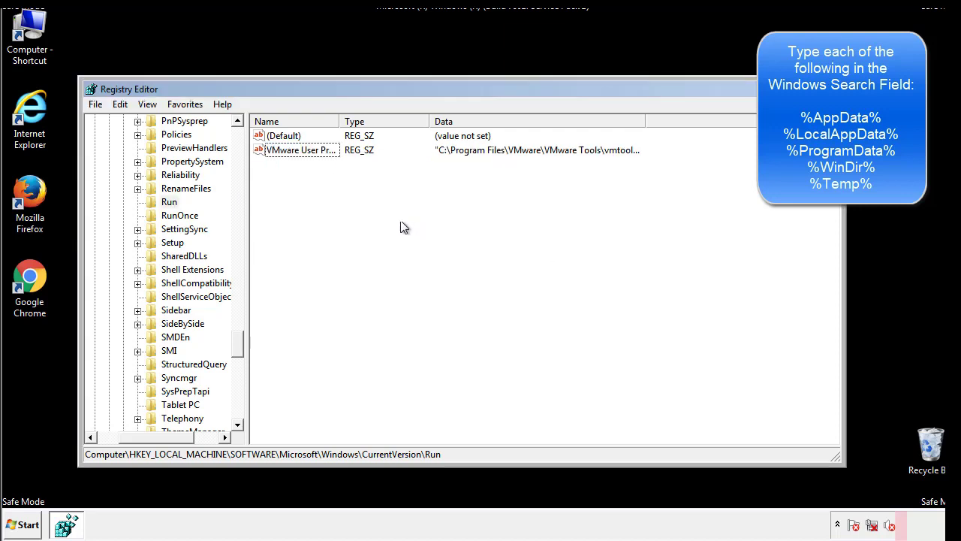
# - Collapse HKLM and expand HKEY_CURRENT_USER\Software\Microsoft\Windows\CurrentVersion
pyautogui.moveTo(237, 341); pyautogui.dragTo(239, 409)
pyautogui.moveTo(162, 440); pyautogui.dragTo(121, 444)
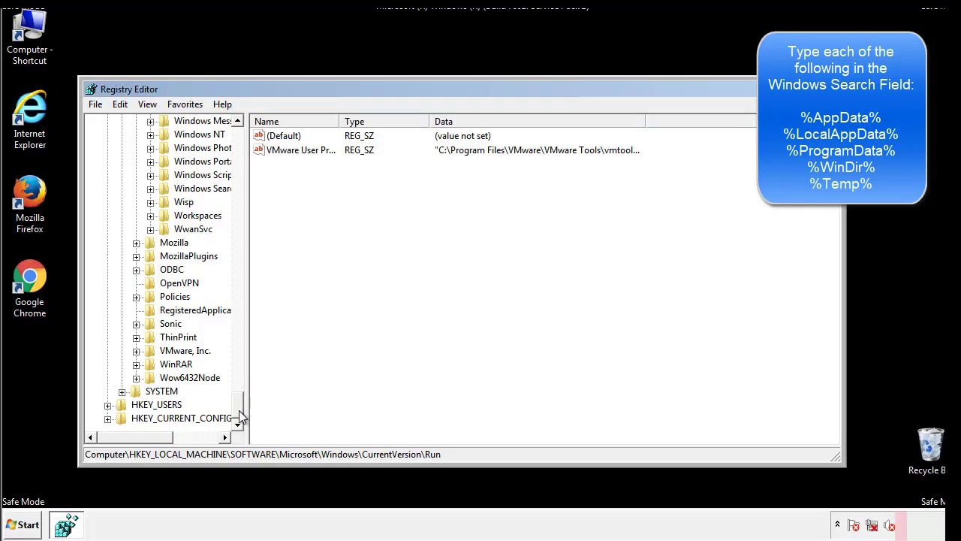
pyautogui.moveTo(239, 409); pyautogui.dragTo(245, 143)
pyautogui.click(107, 161)
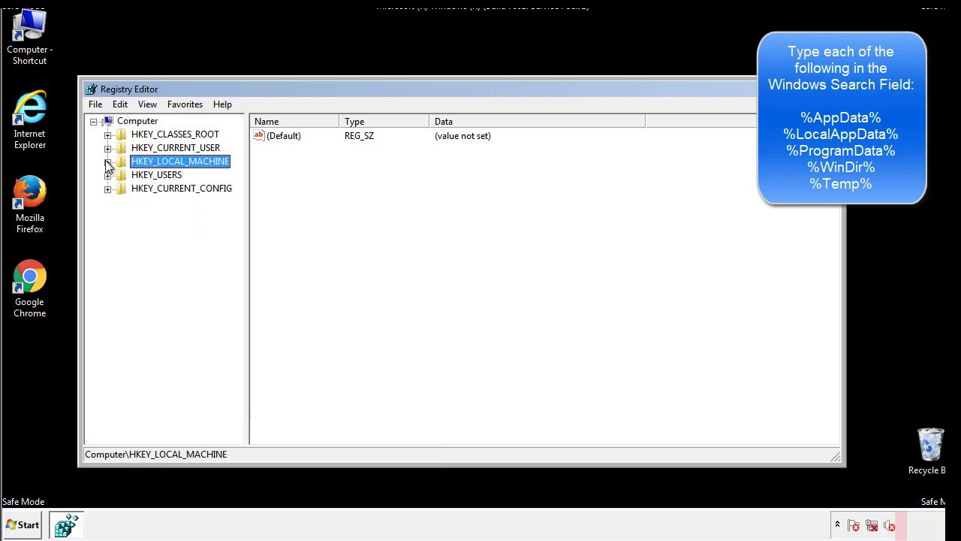
pyautogui.click(107, 147)
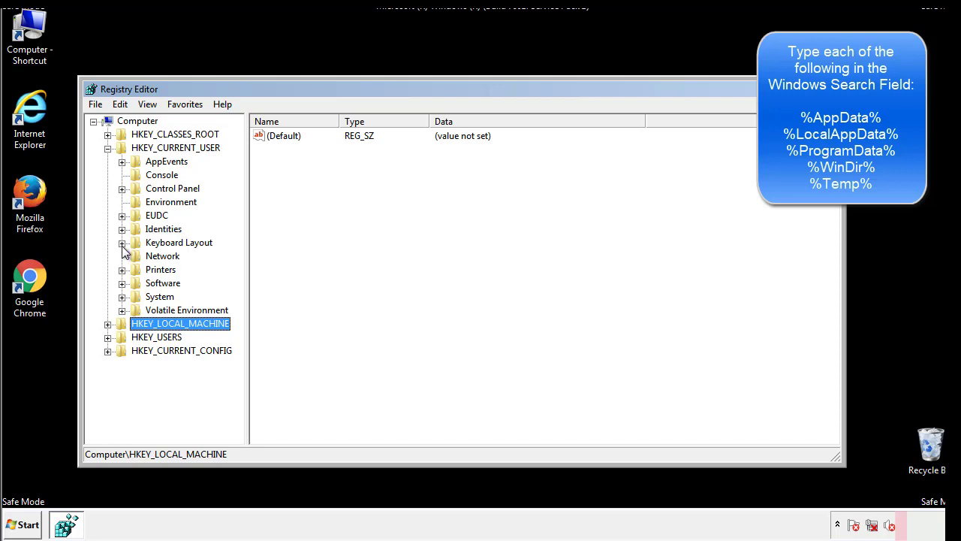
pyautogui.click(122, 283)
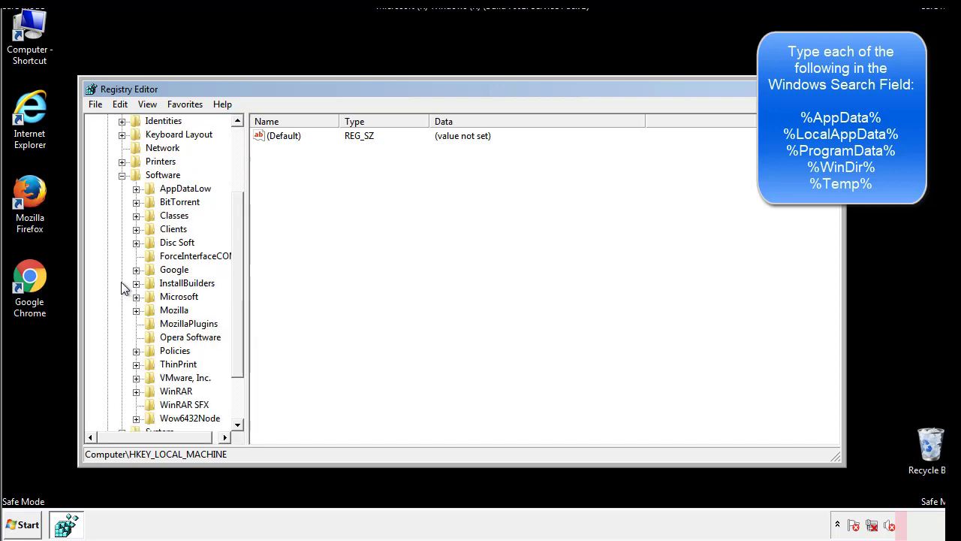
pyautogui.moveTo(236, 273); pyautogui.dragTo(236, 286)
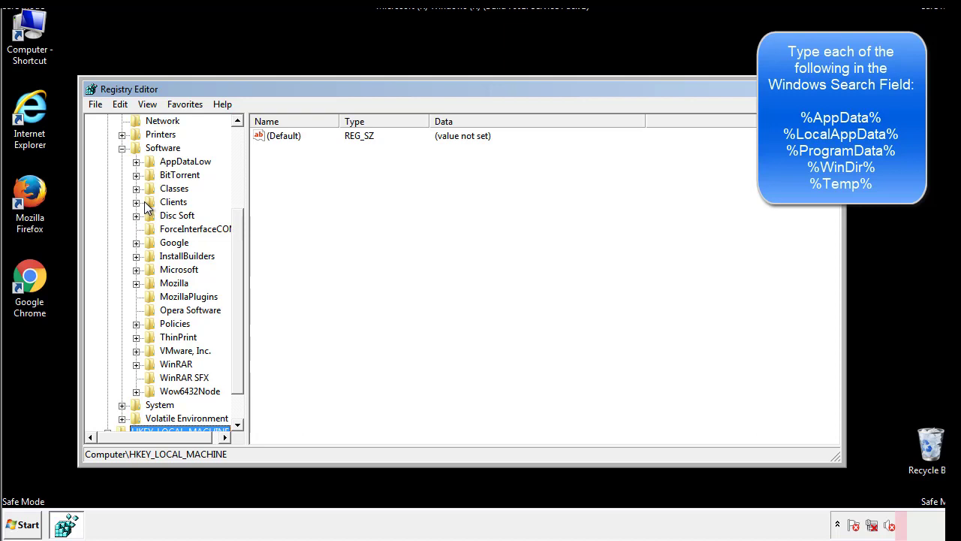
pyautogui.click(135, 270)
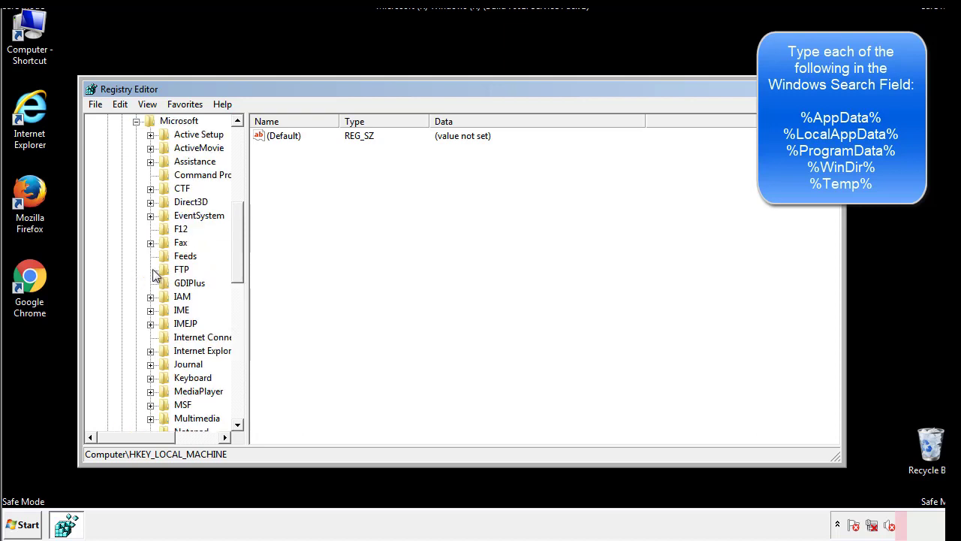
pyautogui.moveTo(236, 219); pyautogui.dragTo(237, 313)
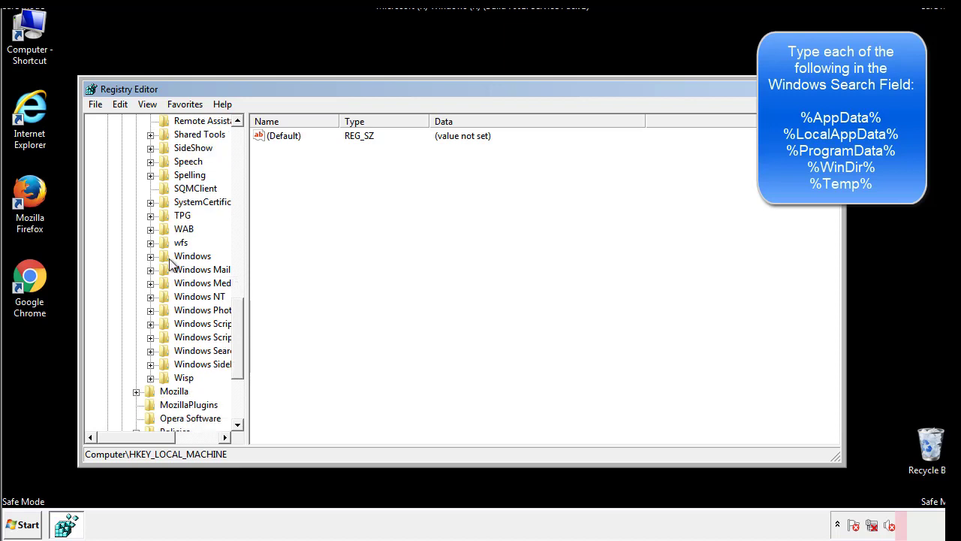
pyautogui.click(150, 256)
pyautogui.click(164, 271)
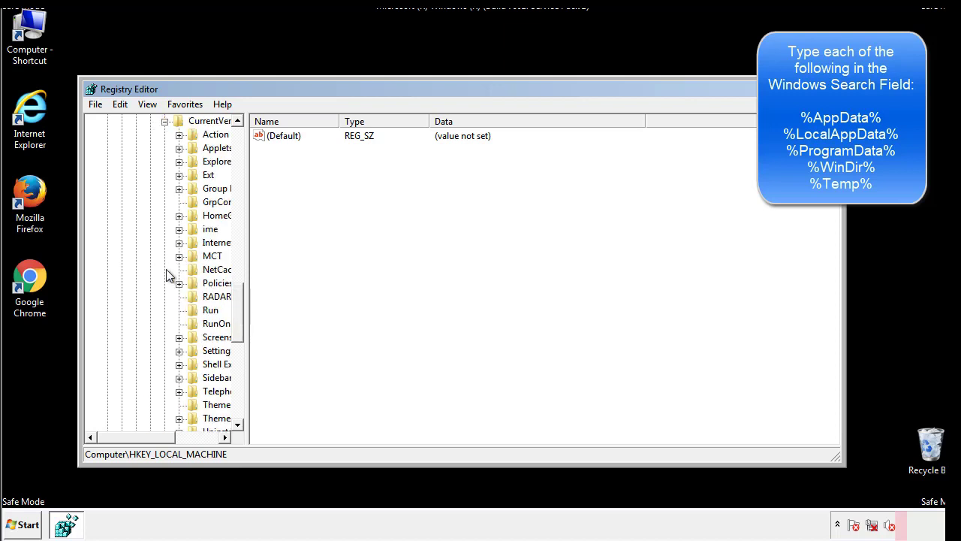
# - Review the user Run key, which holds only a DAEMON Tools entry, then collapse Windows
pyautogui.moveTo(145, 440); pyautogui.dragTo(169, 437)
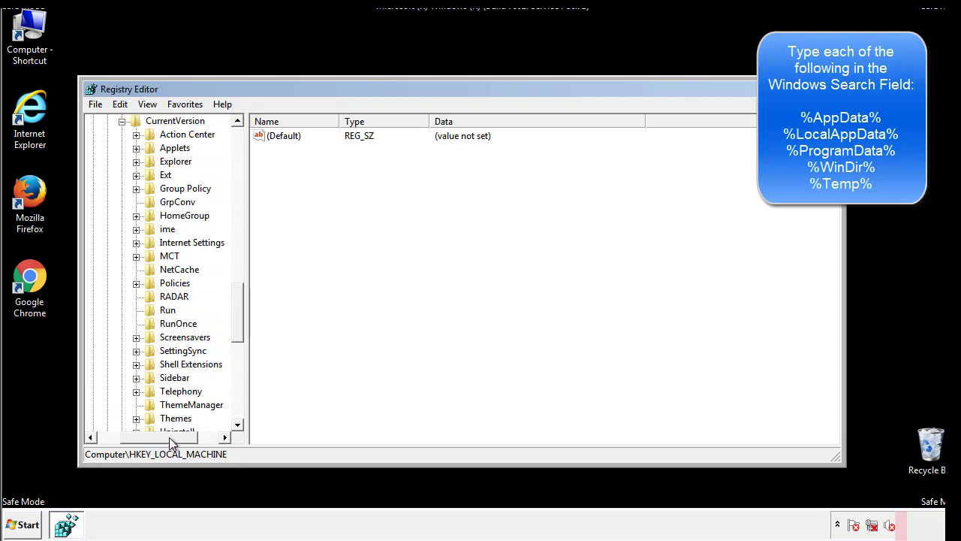
pyautogui.click(163, 305)
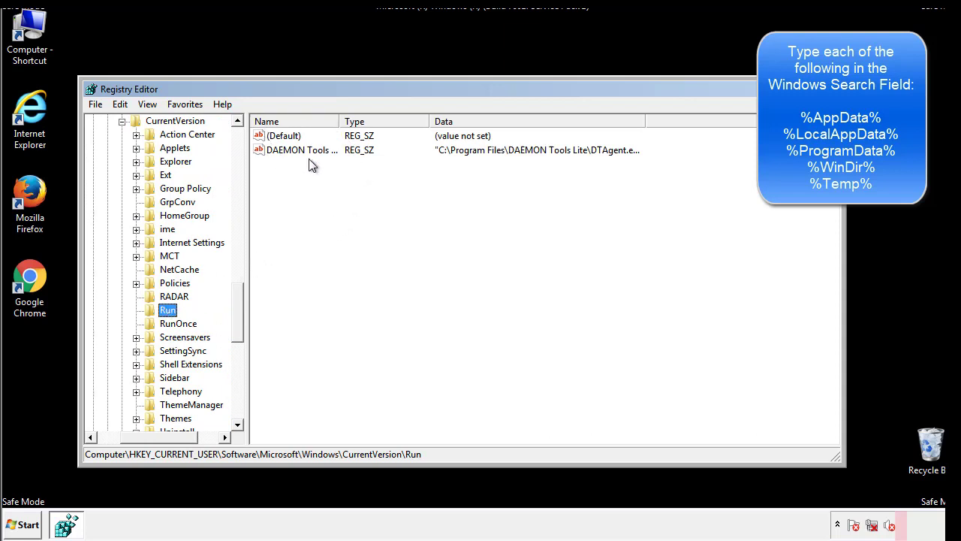
pyautogui.click(407, 173)
pyautogui.moveTo(159, 435); pyautogui.dragTo(141, 437)
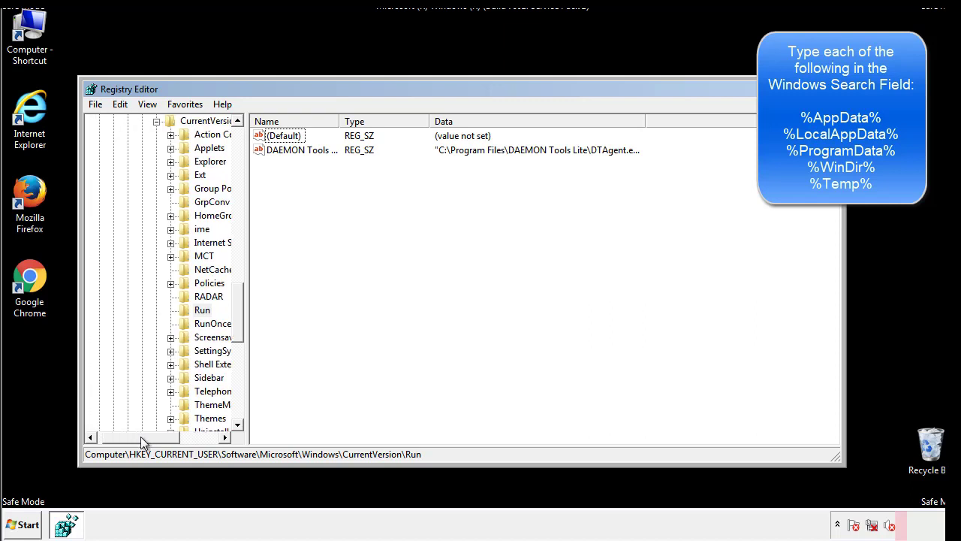
pyautogui.moveTo(243, 325); pyautogui.dragTo(237, 313)
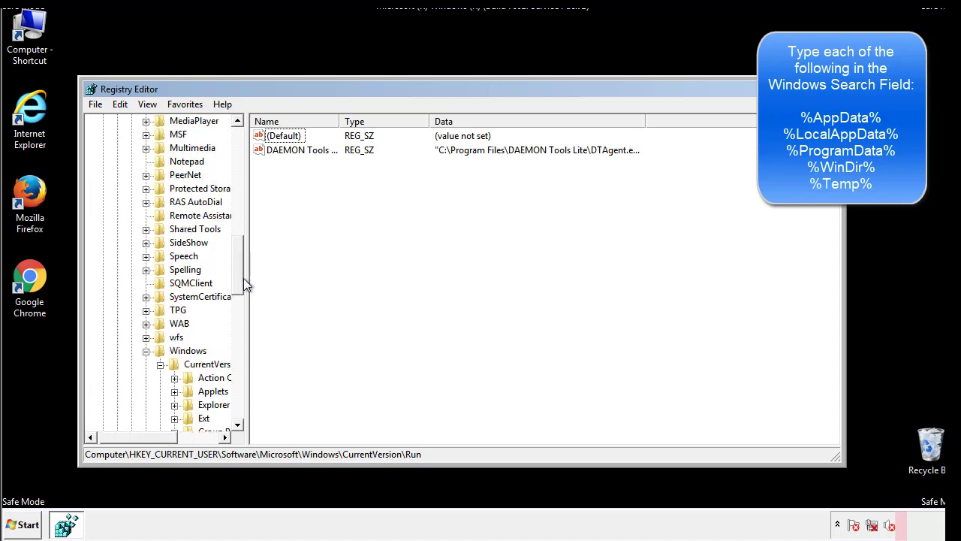
pyautogui.click(146, 351)
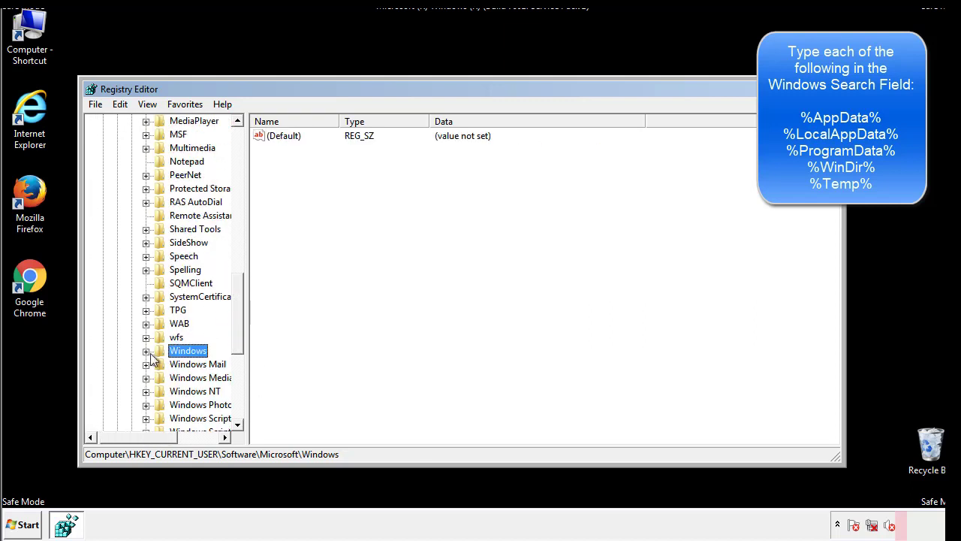
pyautogui.moveTo(241, 334); pyautogui.dragTo(241, 186)
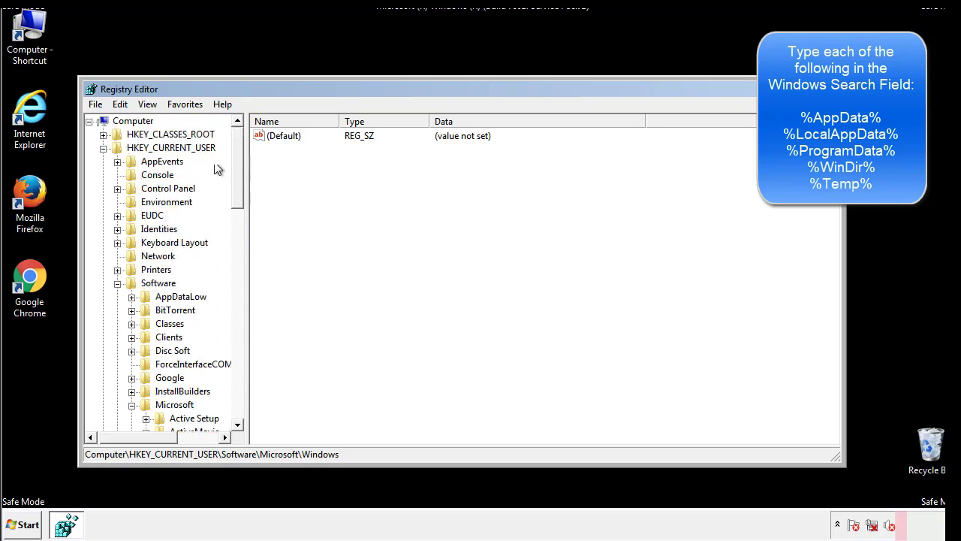
# - Search the registry for %temp%, landing on VolumeCaches\Temporary Files
pyautogui.click(120, 105)
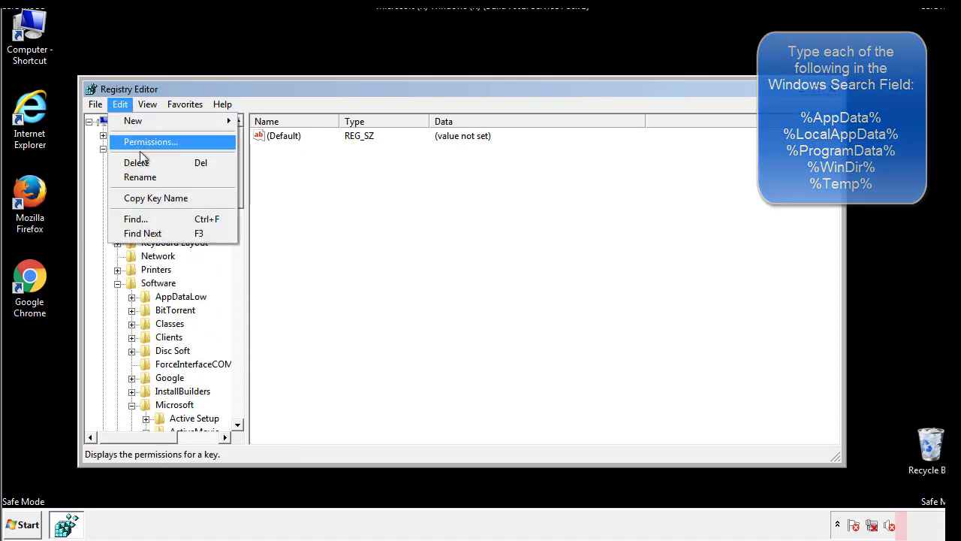
pyautogui.click(130, 218)
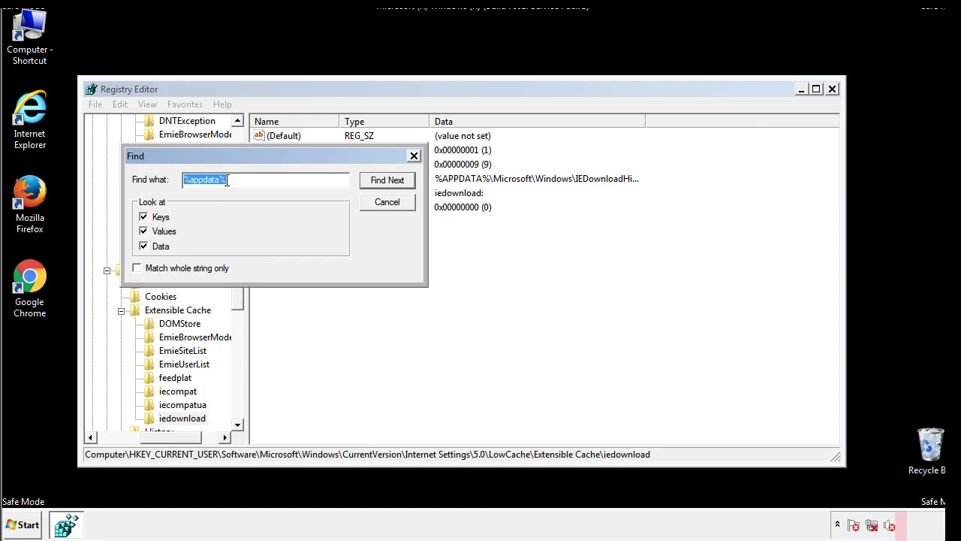
pyautogui.write('%temp%')
pyautogui.press('Return')
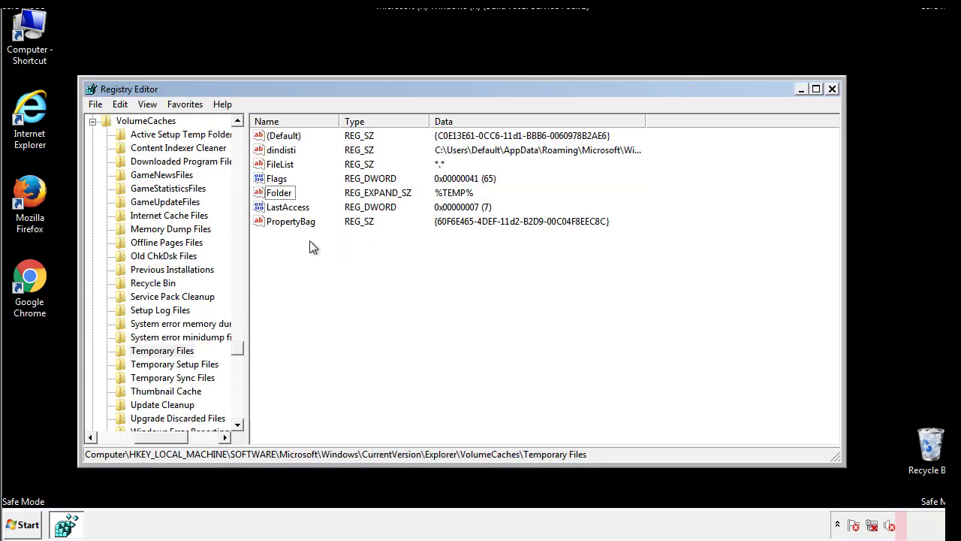
# - Delete every Temporary Files value, including dindisti, leaving only (Default)
pyautogui.click(285, 218)
pyautogui.moveTo(285, 221); pyautogui.dragTo(271, 135)
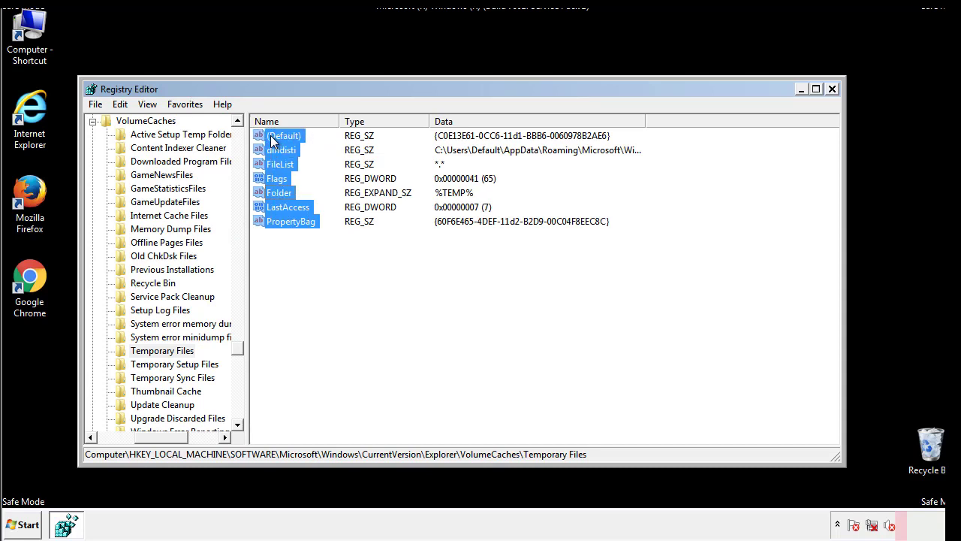
pyautogui.rightClick(271, 135)
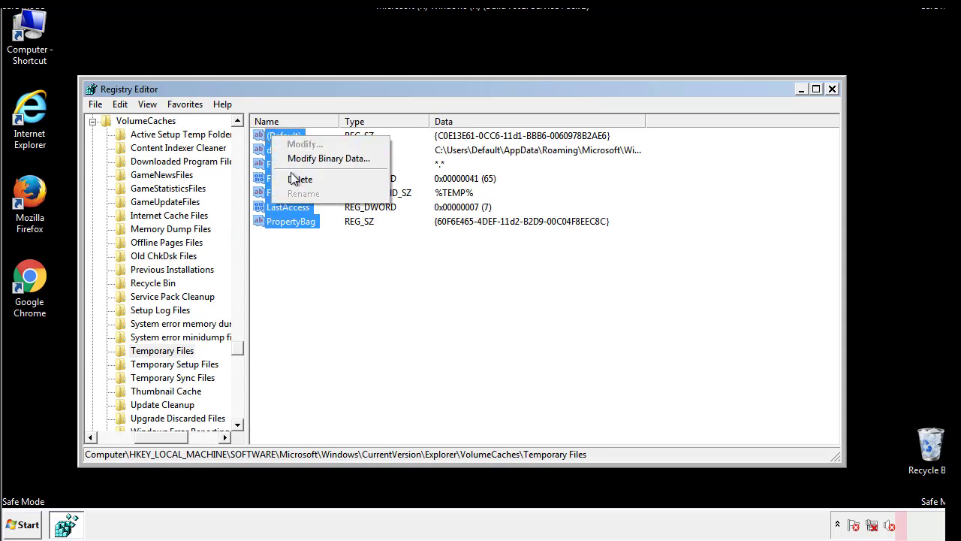
pyautogui.click(297, 179)
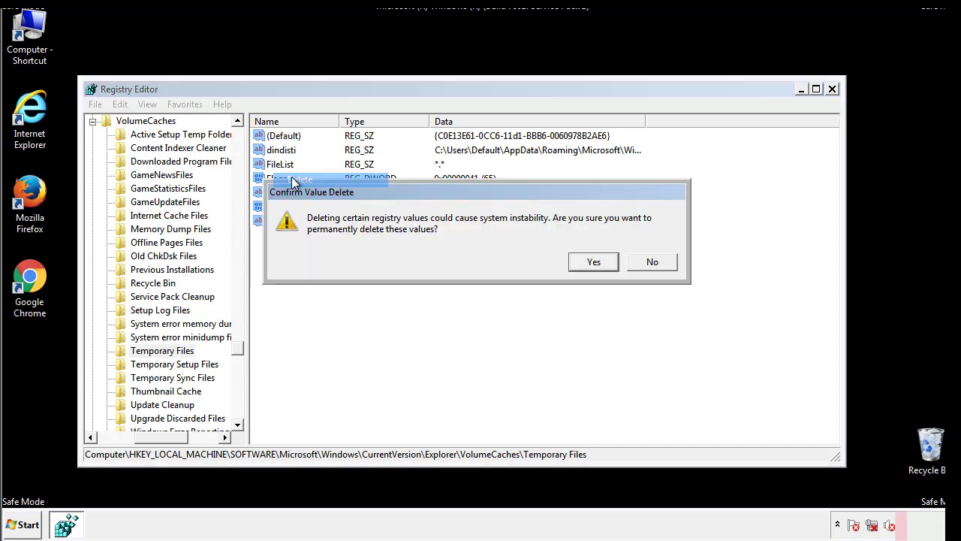
pyautogui.click(605, 261)
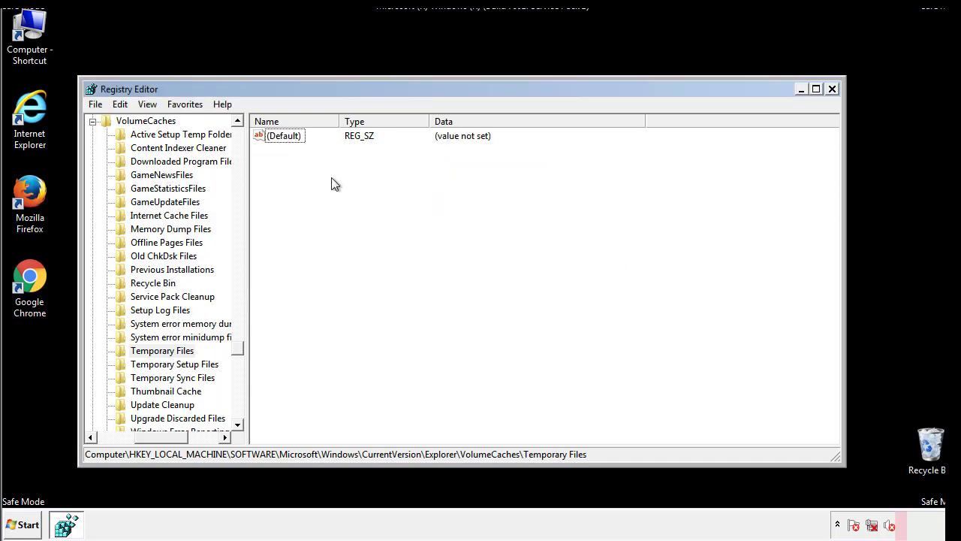
# - Close Registry Editor and launch System Configuration by searching 'msconfig' from the Start menu
pyautogui.click(833, 89)
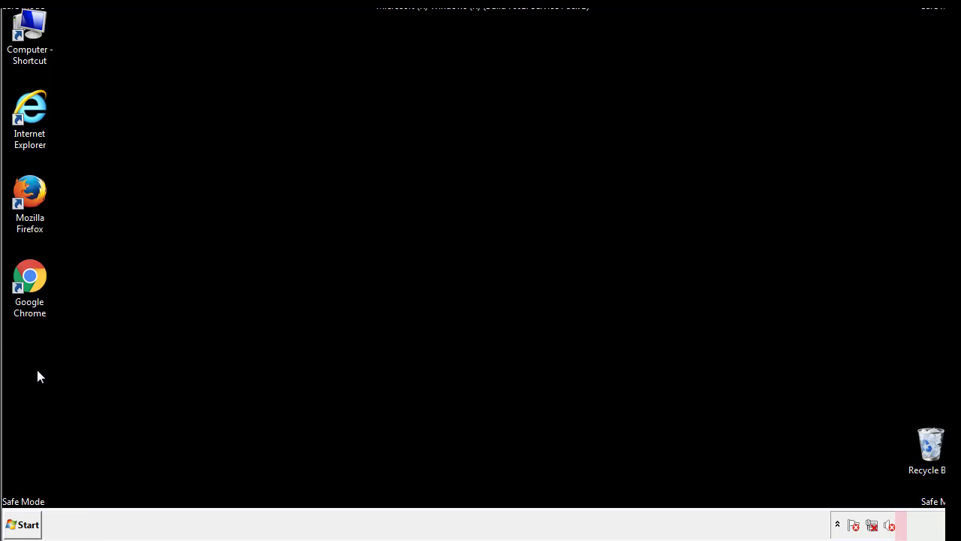
pyautogui.click(22, 527)
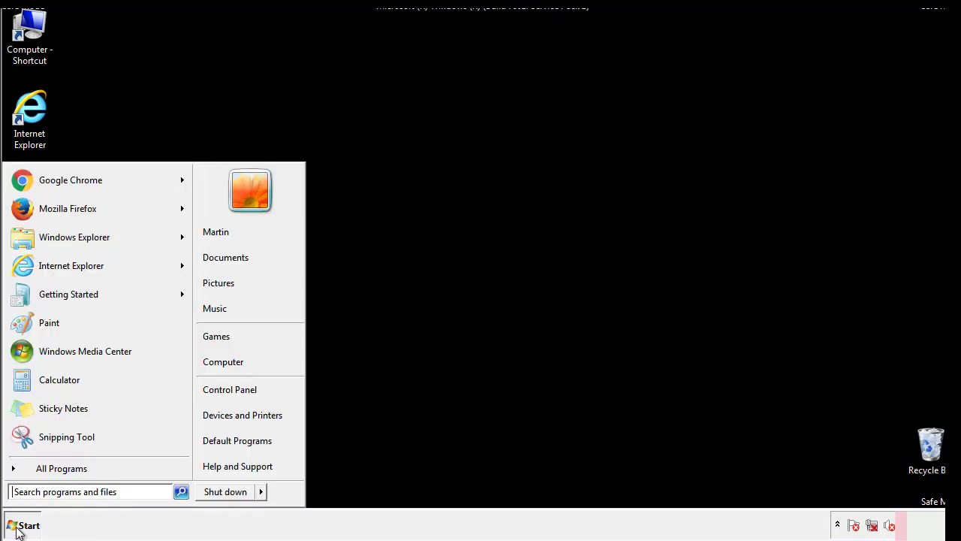
pyautogui.click(52, 491)
pyautogui.write('mscon')
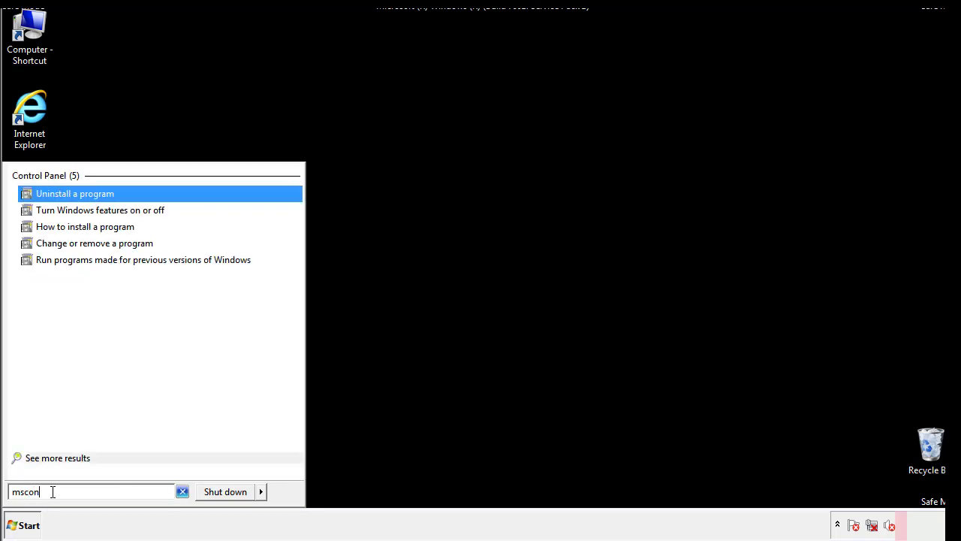
pyautogui.write('fgi')
pyautogui.press('BackSpace')
pyautogui.press('BackSpace')
pyautogui.write('ig')
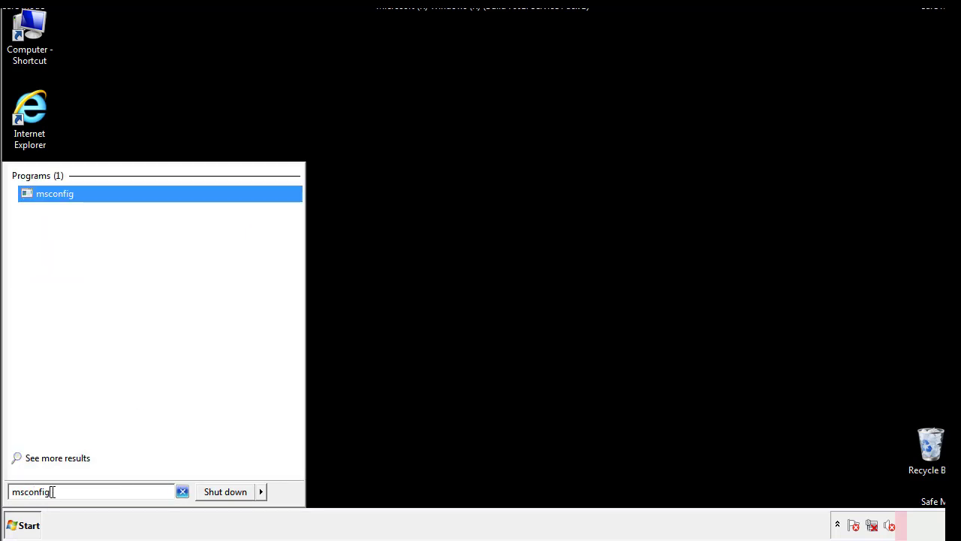
pyautogui.press('Return')
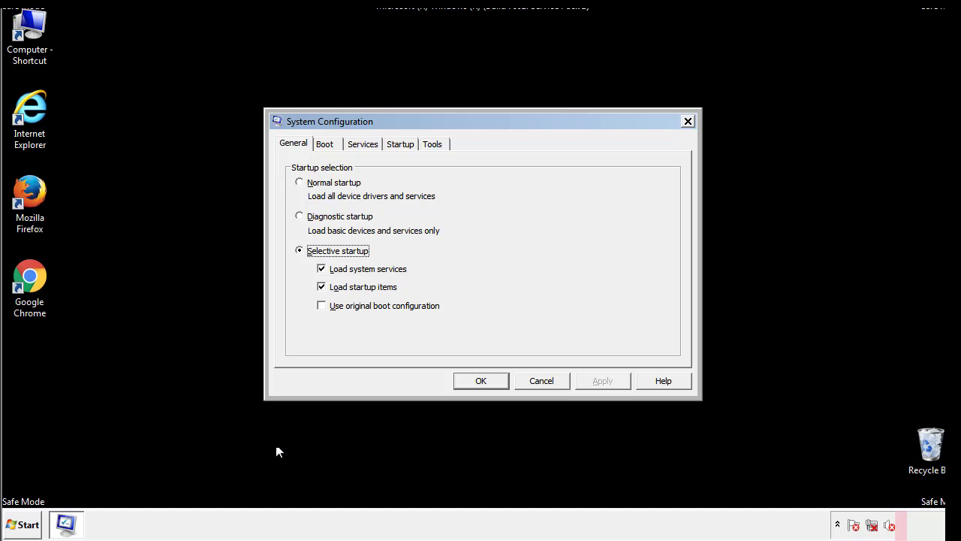
# - Uncheck Safe boot on the Boot tab, apply and confirm it, then restart the computer
pyautogui.click(326, 144)
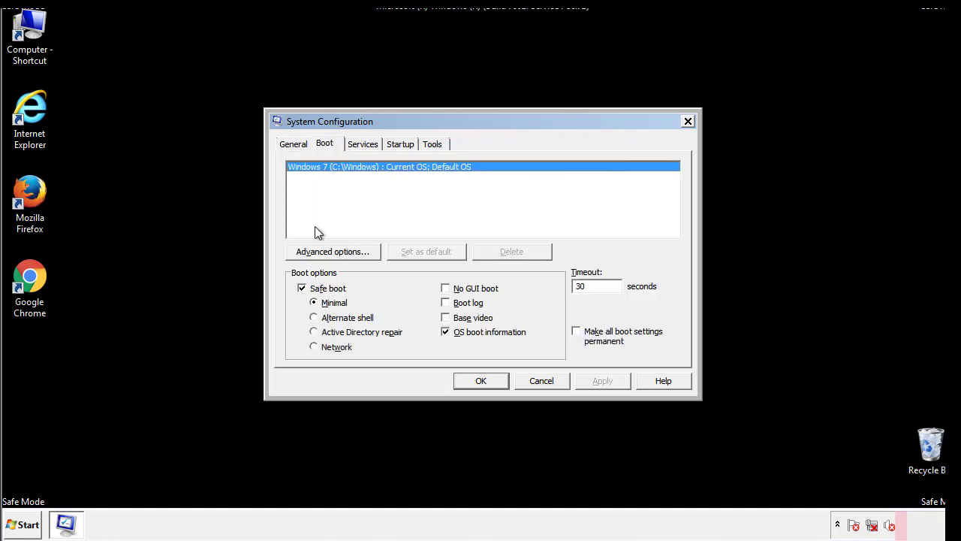
pyautogui.click(303, 289)
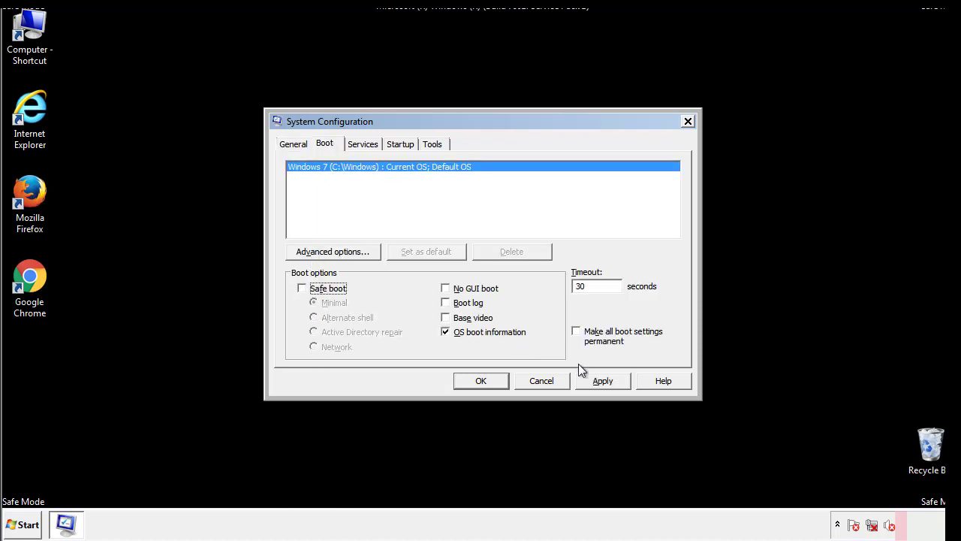
pyautogui.click(604, 380)
pyautogui.click(479, 381)
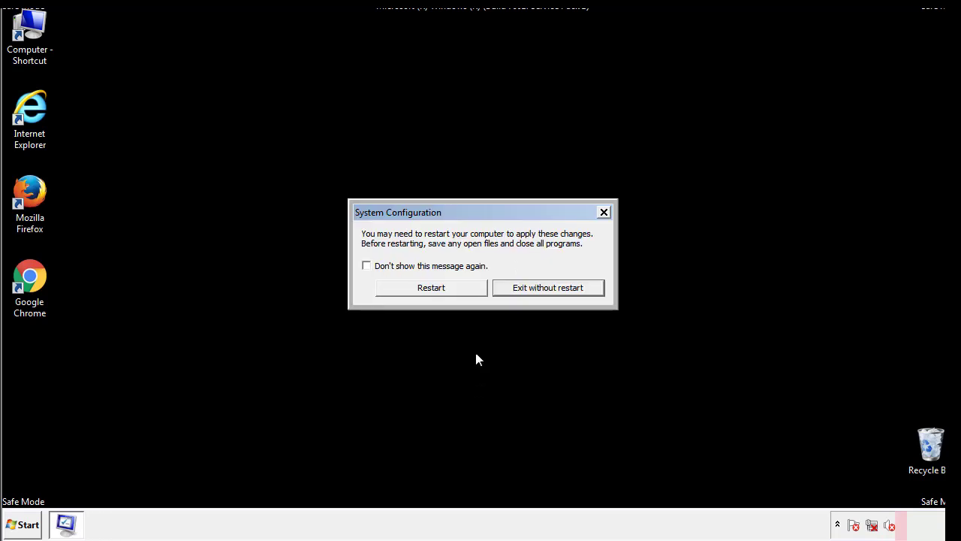
pyautogui.click(444, 293)
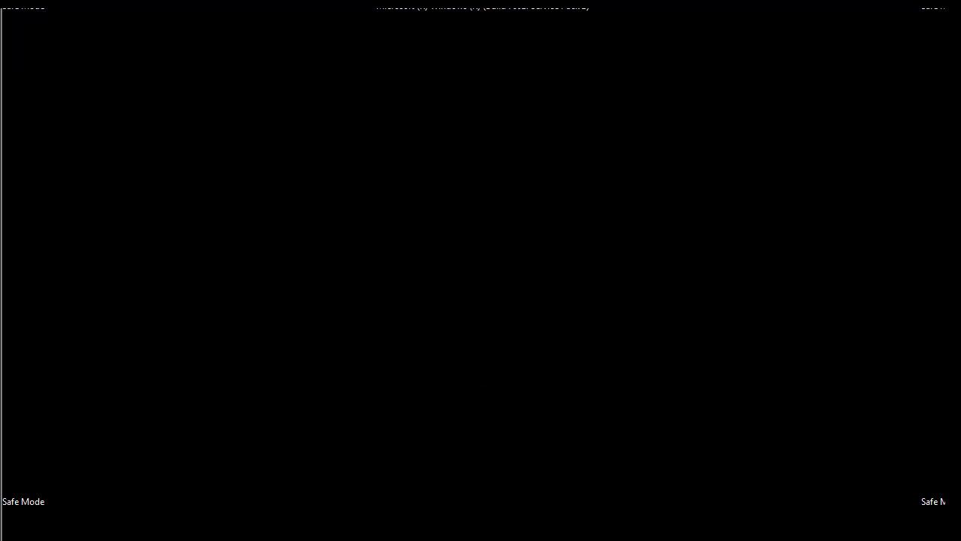